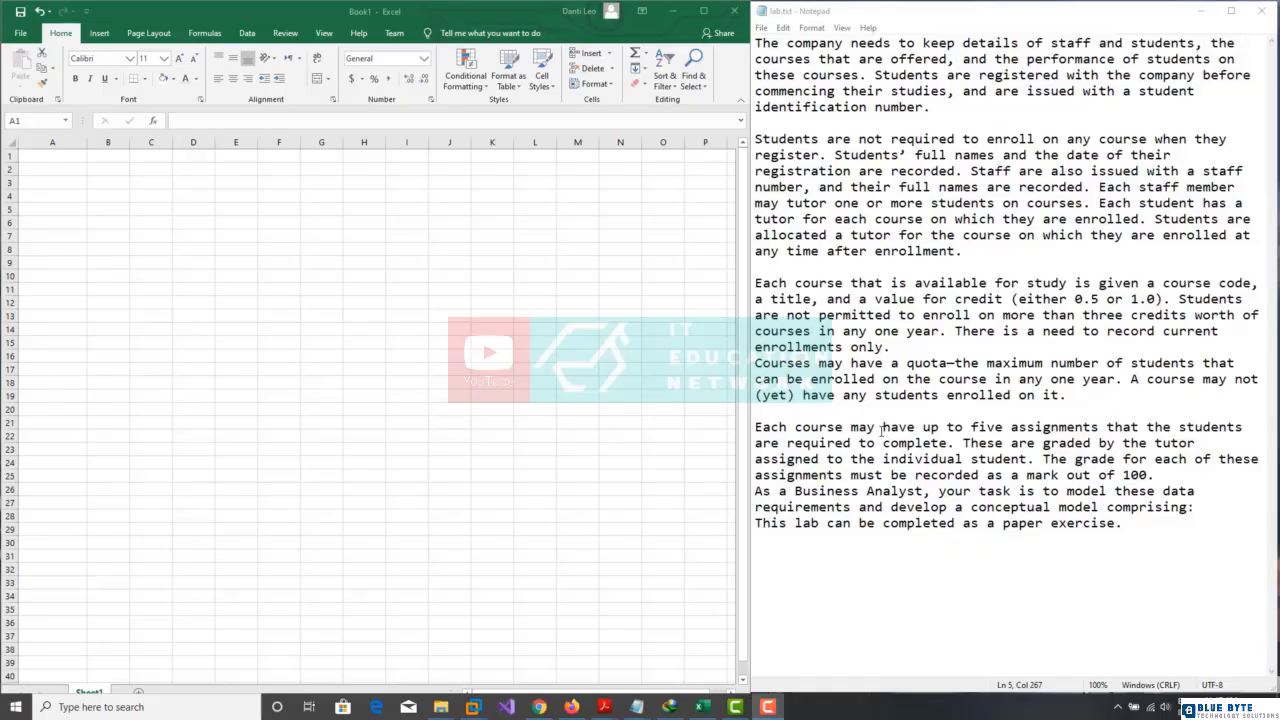
Review the assignment and grading requirements in the final paragraph of the lab text.
drag(1012, 428, 1140, 427)
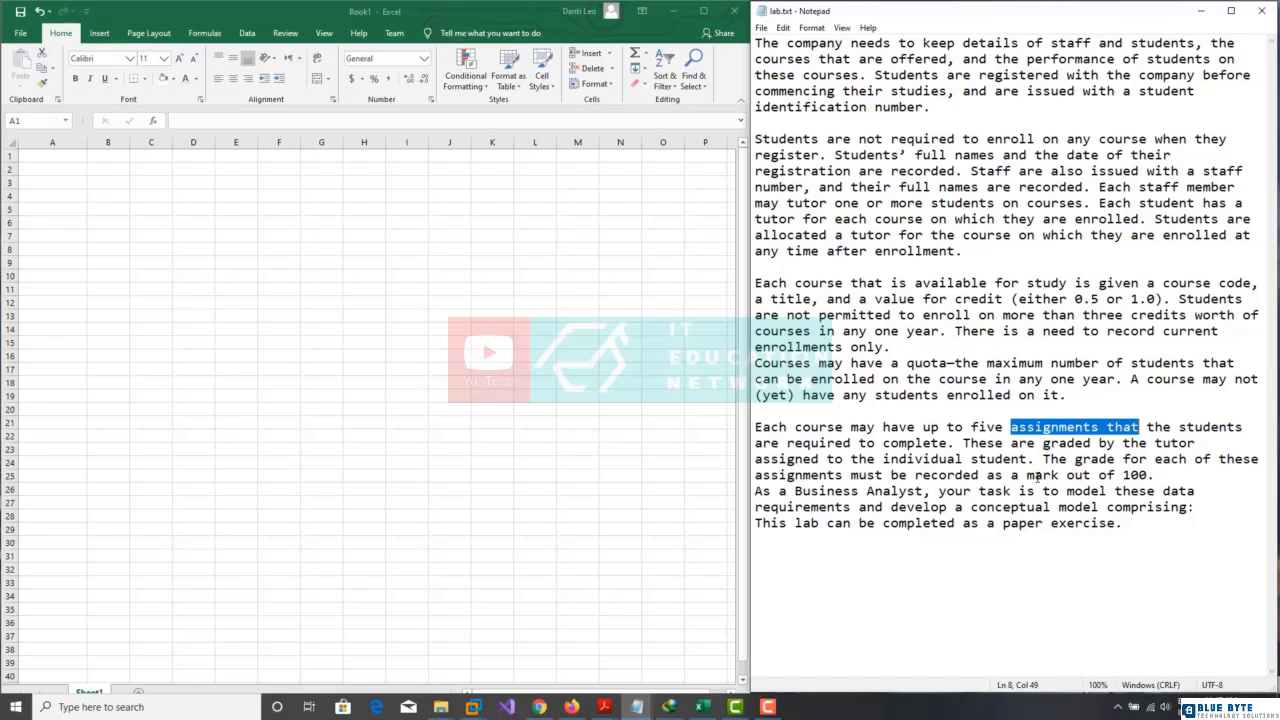
drag(1148, 476, 1120, 491)
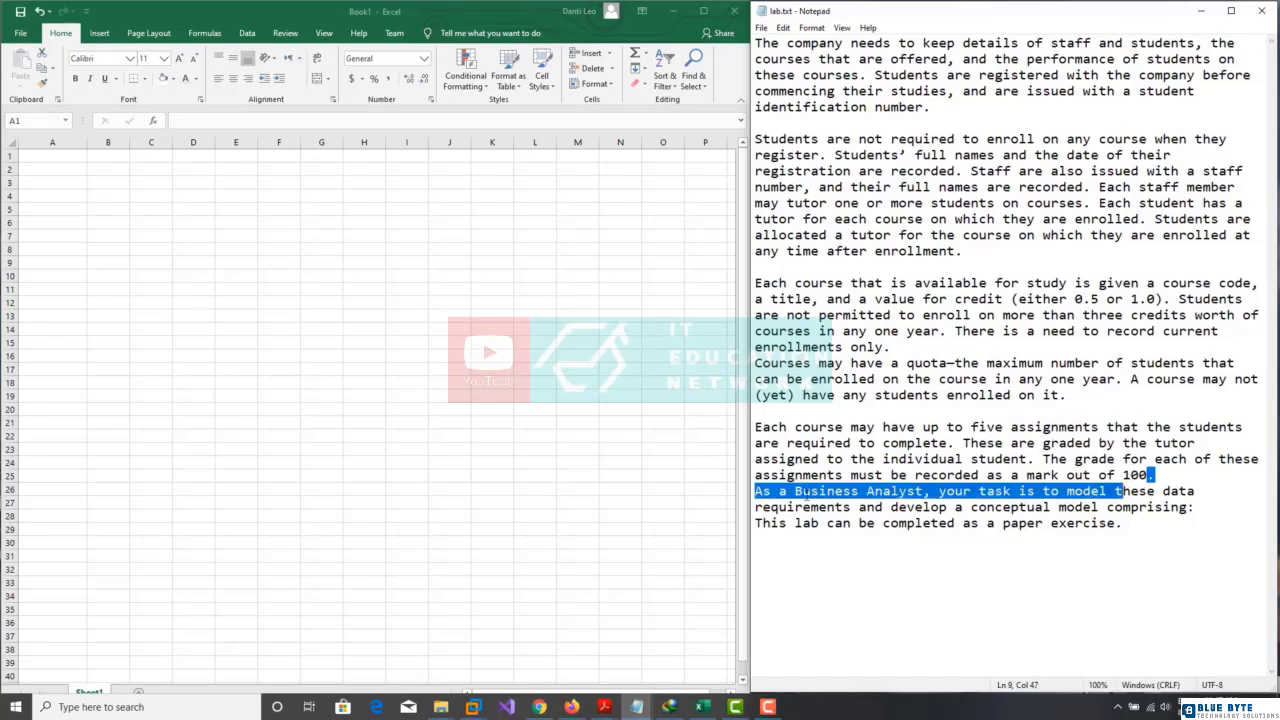
click(807, 495)
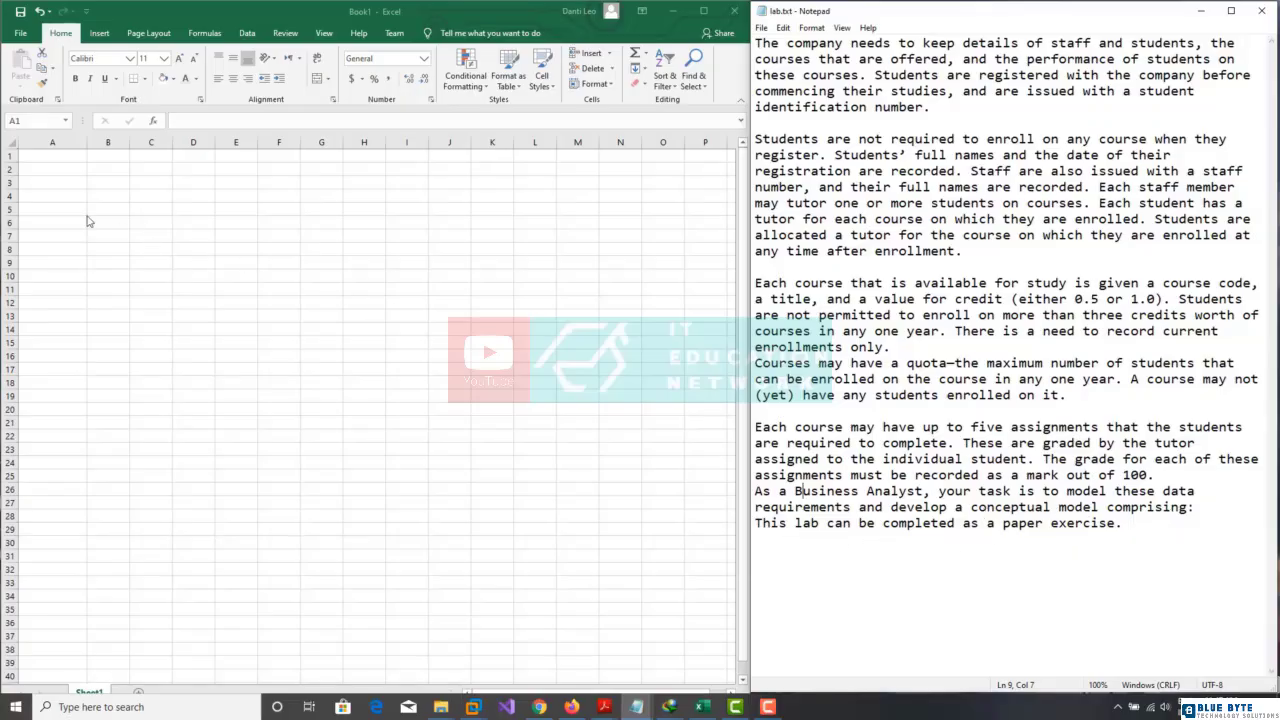
click(131, 220)
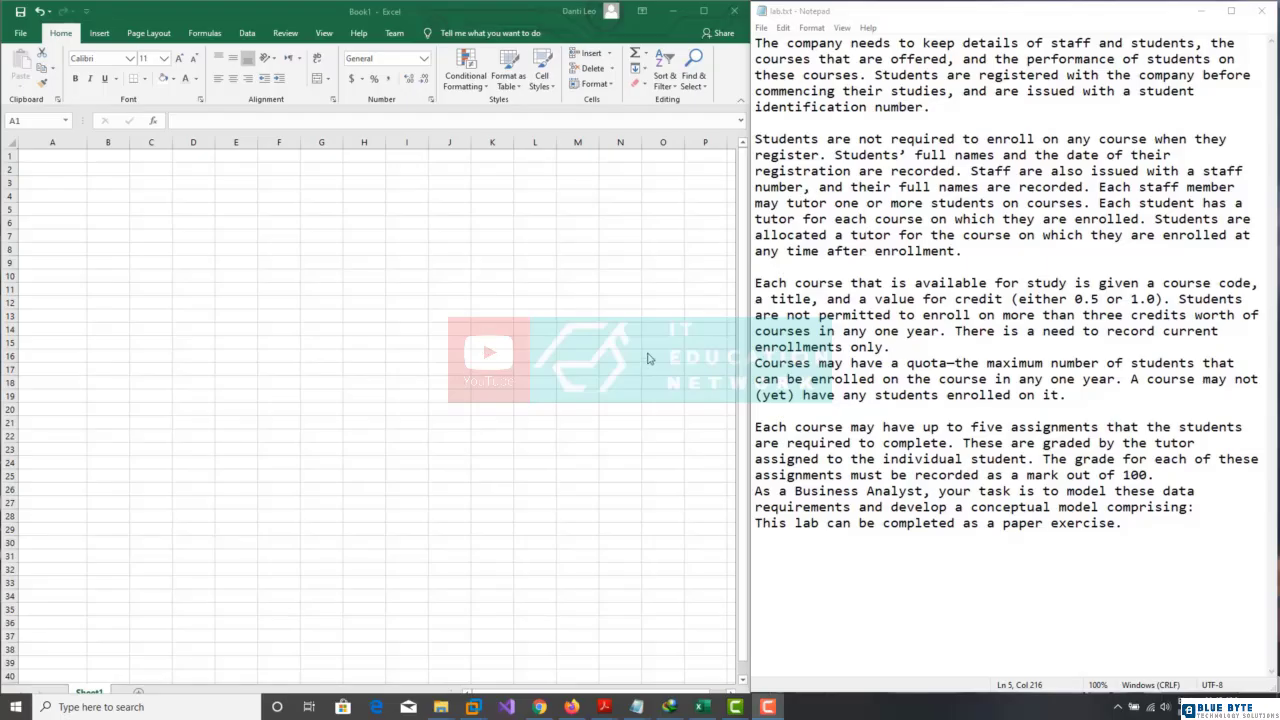
Enter the column heading Student in cell B3.
click(118, 183)
click(118, 183)
text(S)
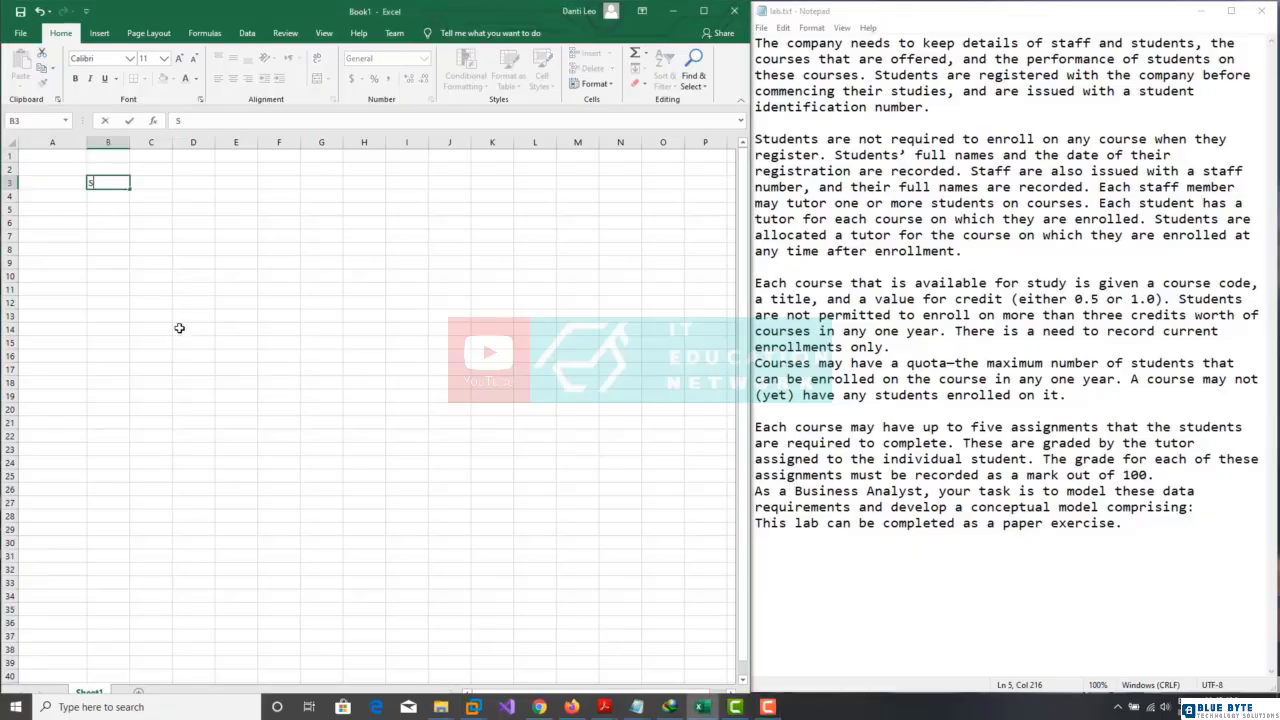
text(tudent)
key(Return)
Enter the column heading Tutor in cell B11.
key(Return)
key(Return)
key(Return)
key(Return)
key(Return)
key(Return)
key(Return)
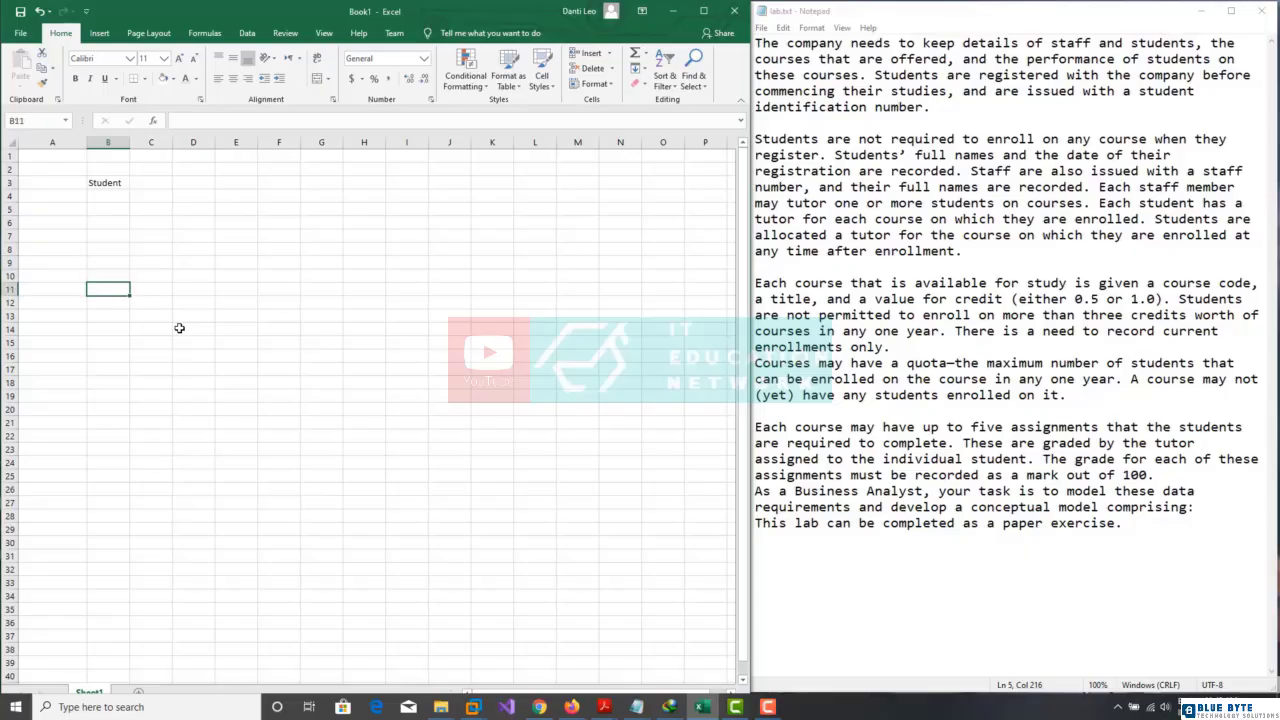
text(Tutor)
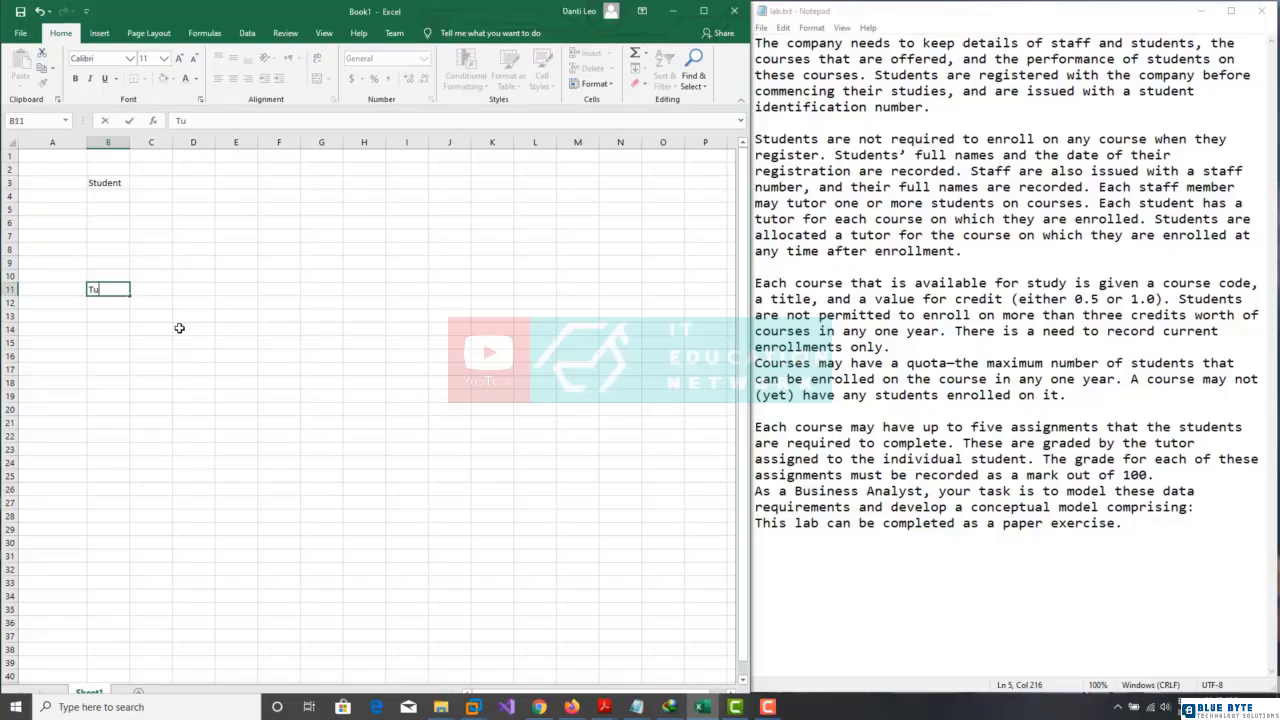
key(Return)
Enter the column heading Course in cell B20.
key(Return)
key(Return)
key(Return)
key(Return)
key(Return)
key(Return)
key(Return)
key(Return)
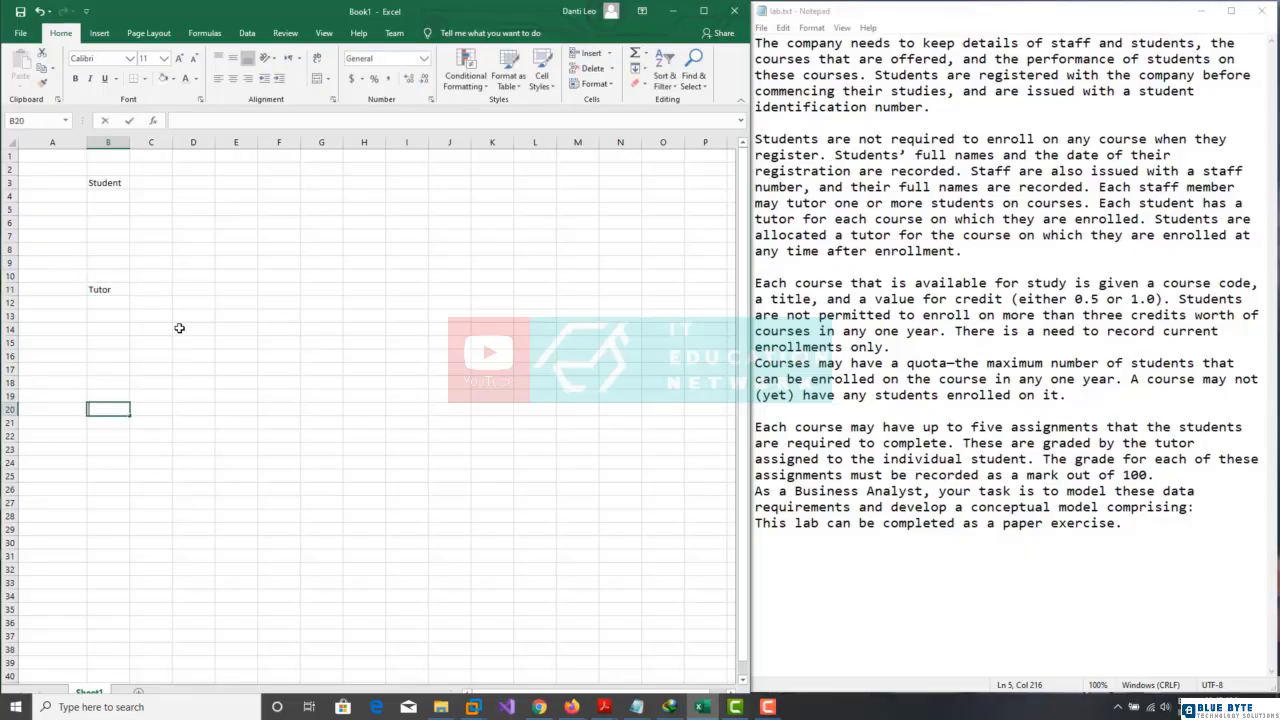
text(Course)
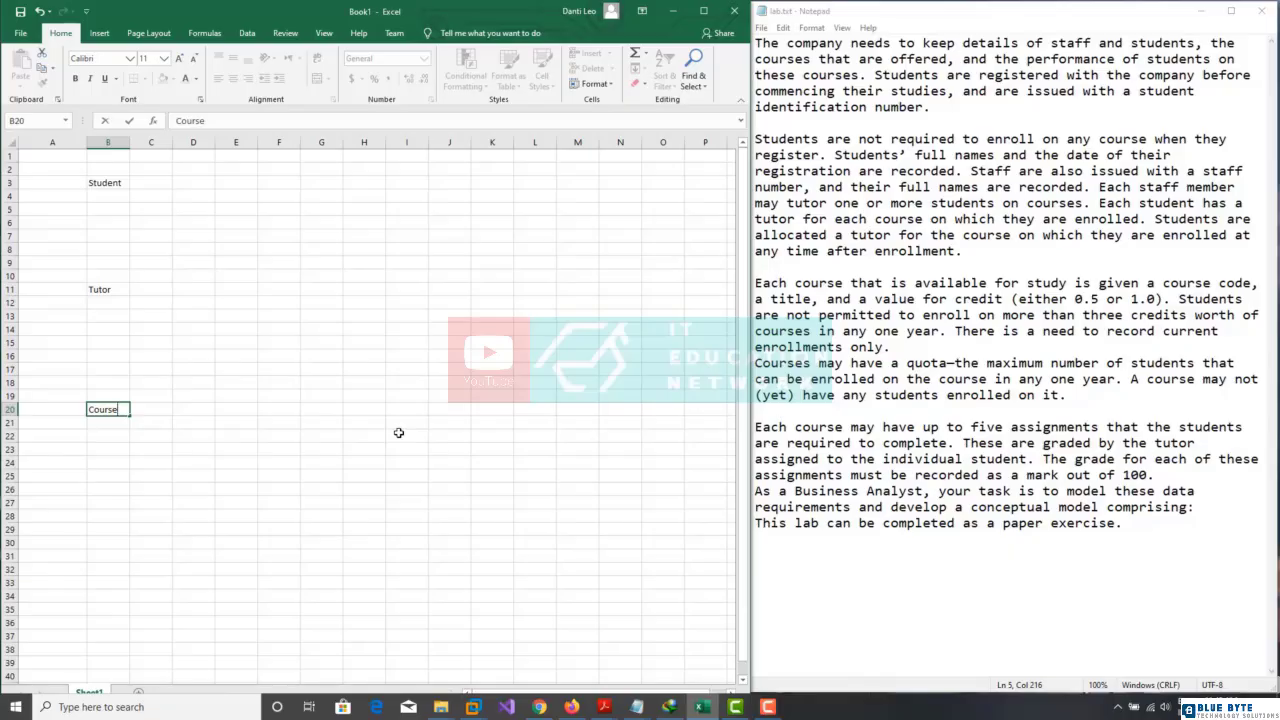
Add the heading Student_ID in cell A3, beside Student.
click(49, 182)
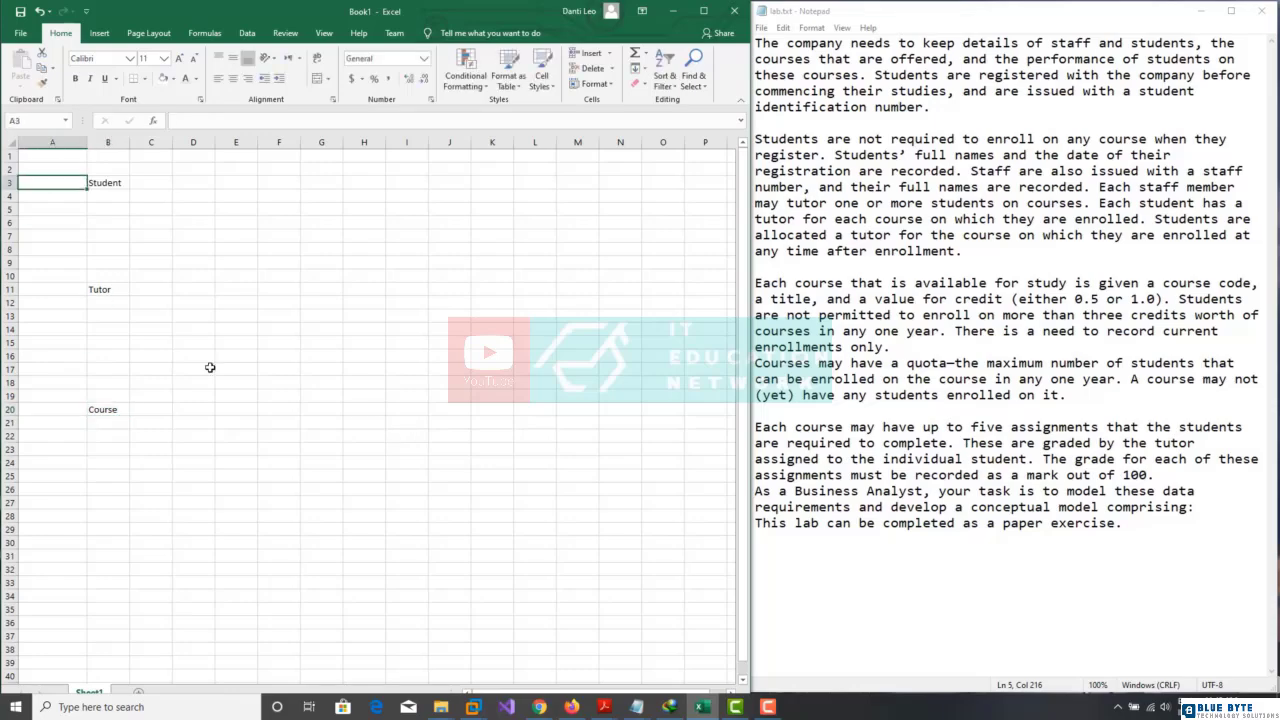
text(St)
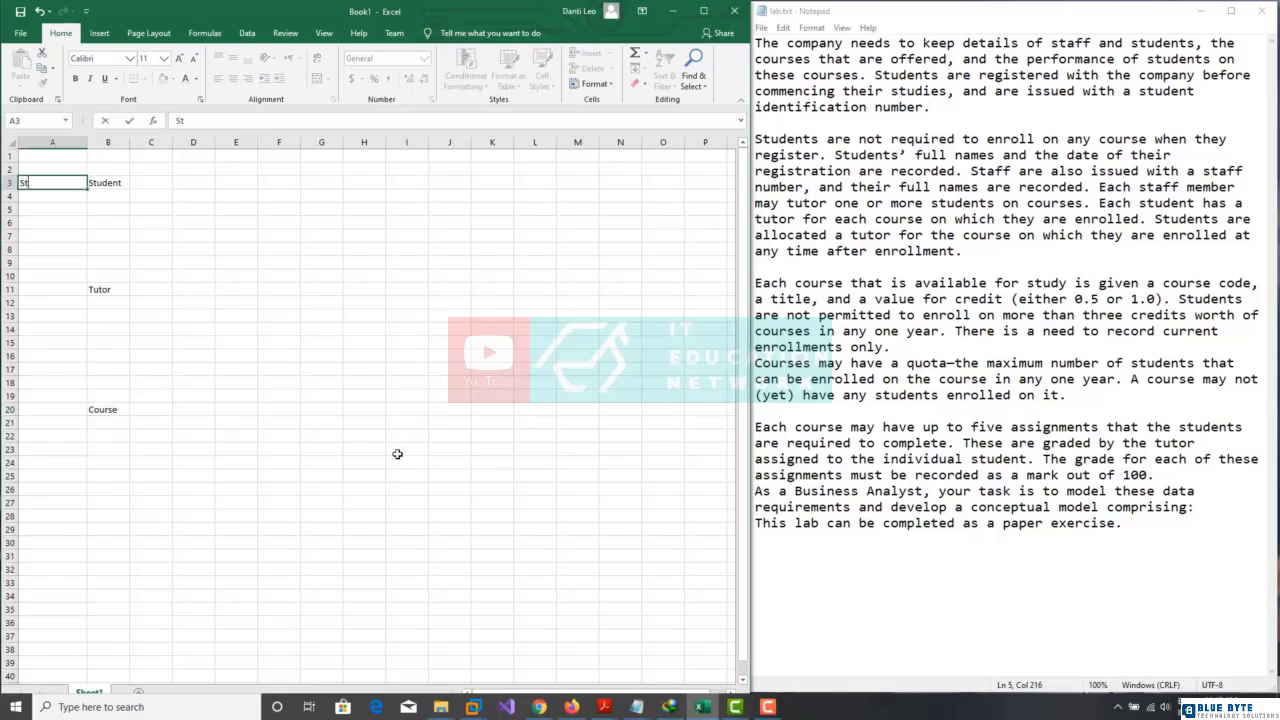
text(udent)
key(Down)
Add the heading Tutor_ID in cell A11, beside Tutor.
key(Down)
key(Down)
key(Down)
key(Down)
key(Down)
key(Down)
key(Down)
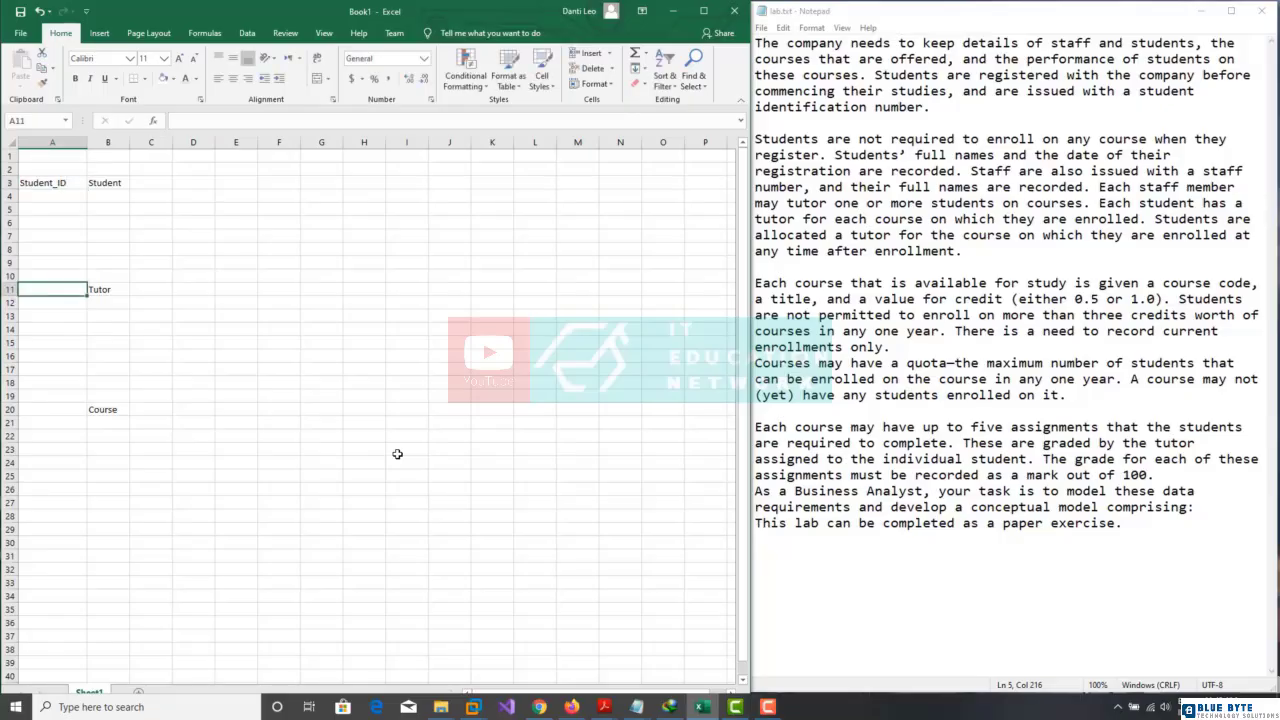
text(Tutor_ID)
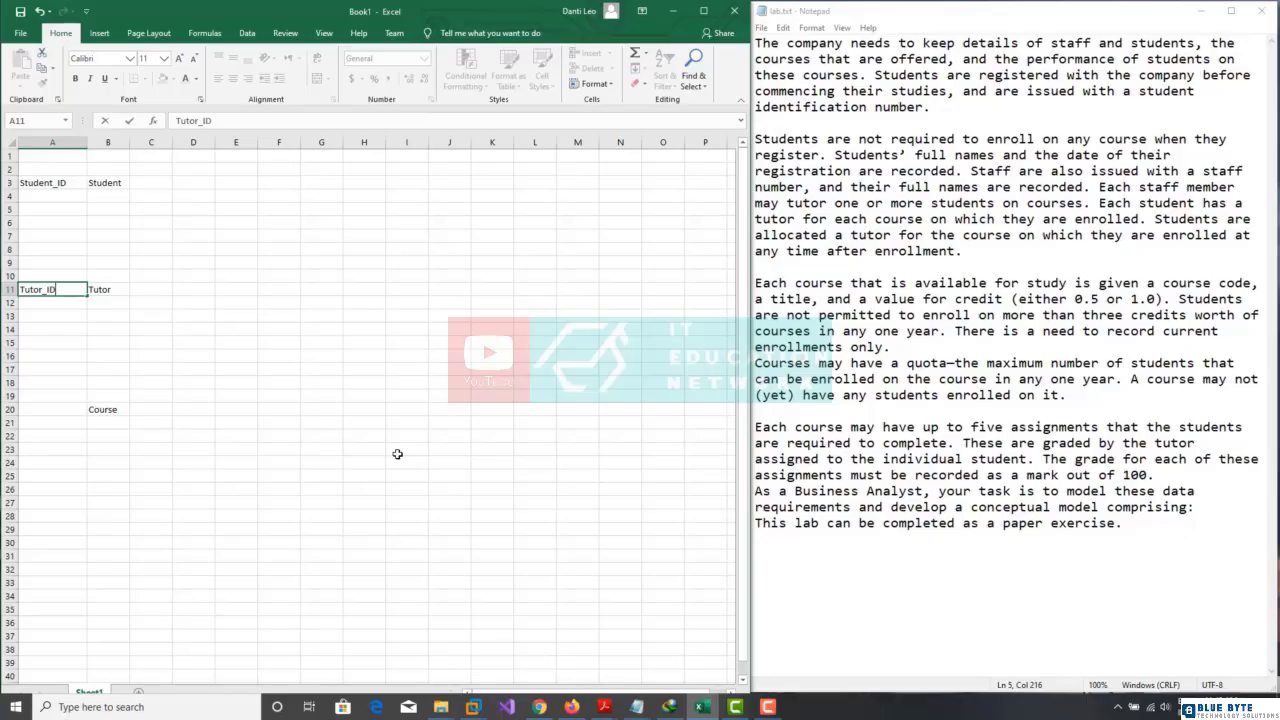
key(Down)
Add the heading Course_ID in cell A20, beside Course.
key(Down)
key(Down)
key(Down)
key(Down)
key(Down)
key(Down)
key(Down)
key(Down)
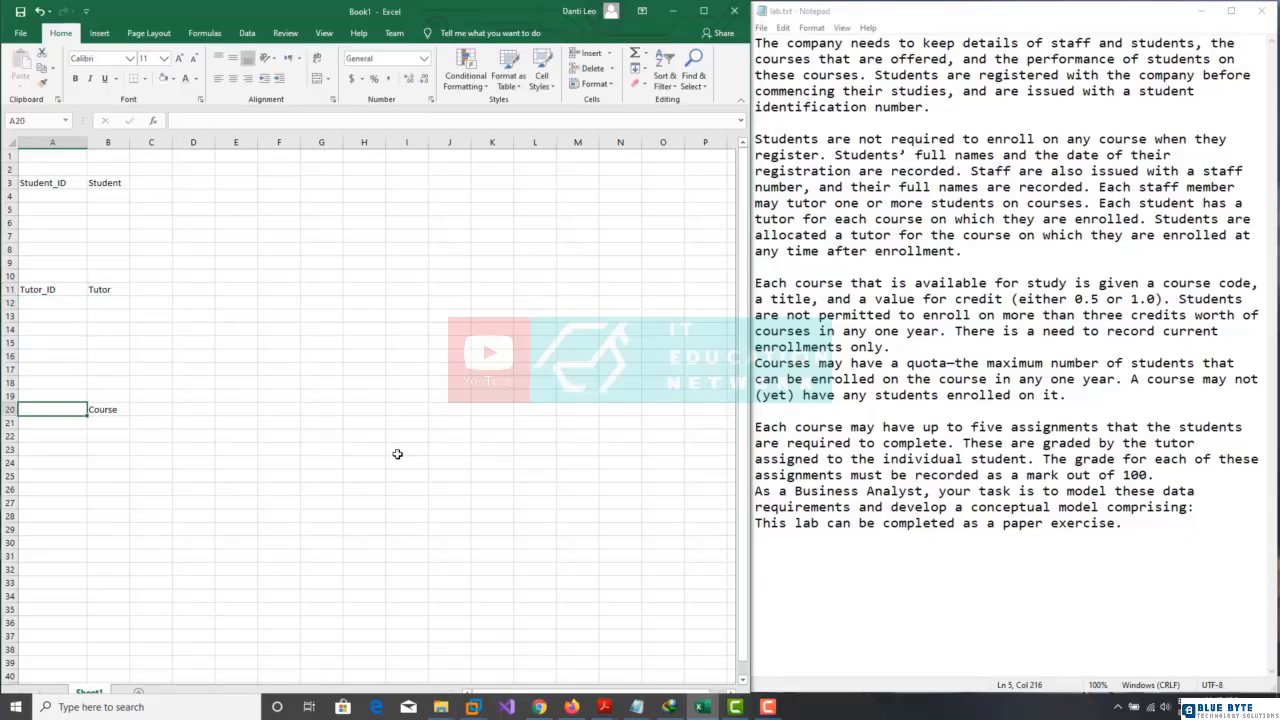
text(Course)
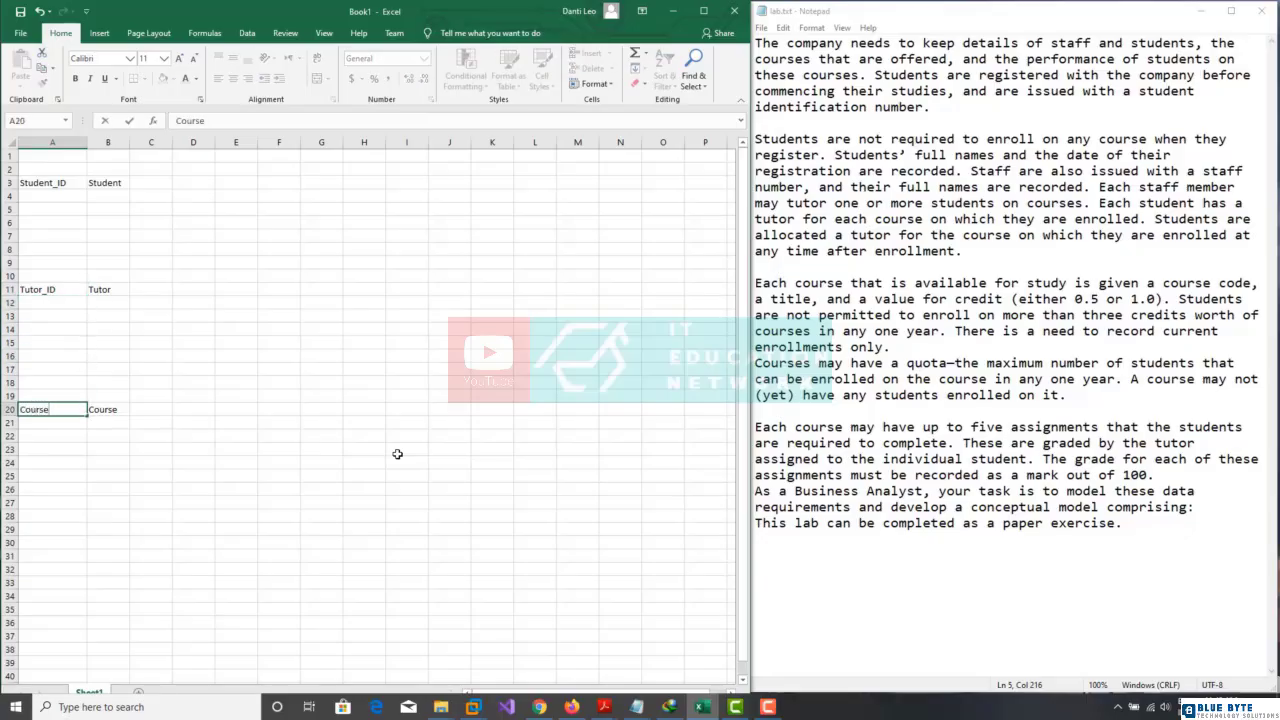
text(_ID)
key(ctrl+Return)
Fill the Course_ID, Tutor_ID and Student_ID heading cells with light gold.
click(173, 79)
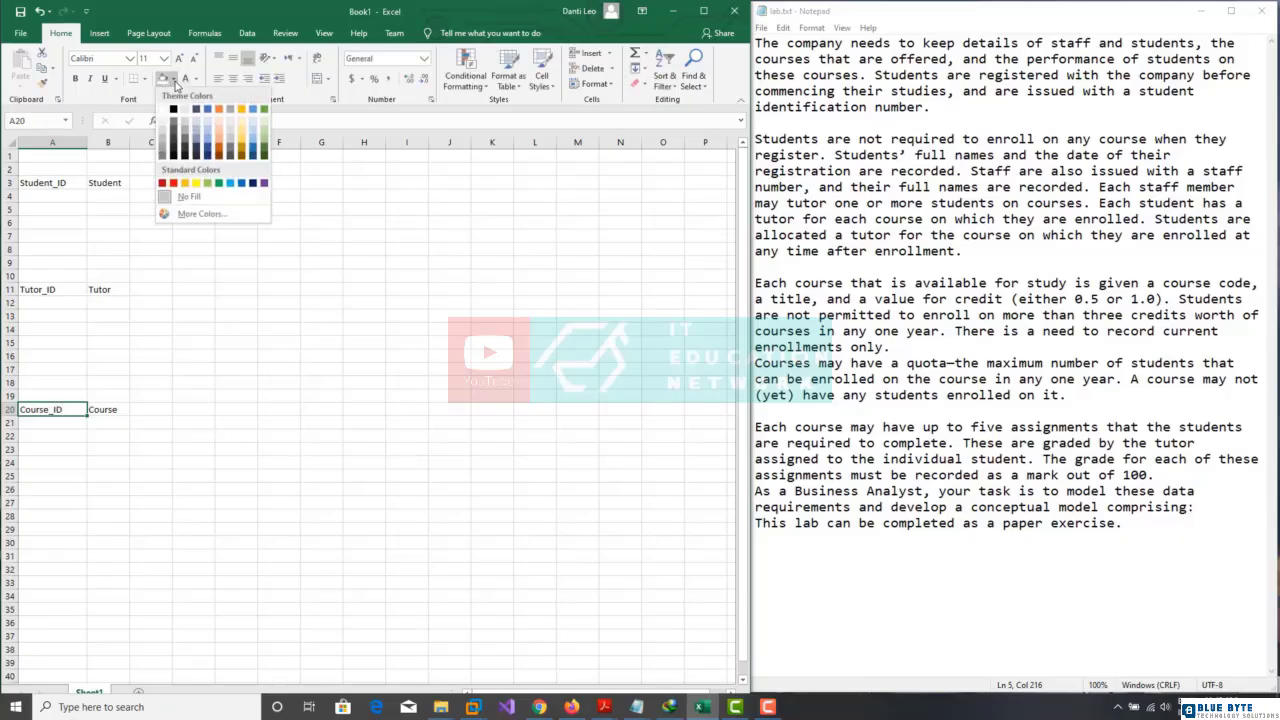
click(241, 115)
click(71, 295)
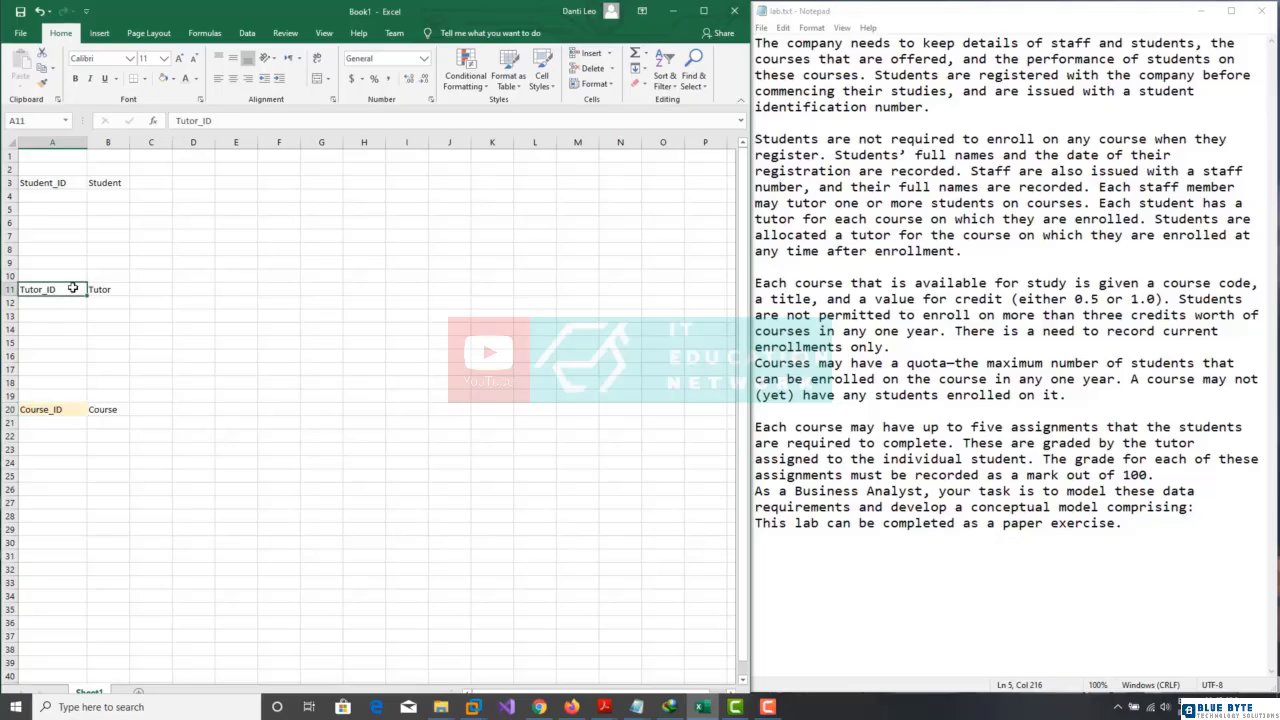
click(173, 79)
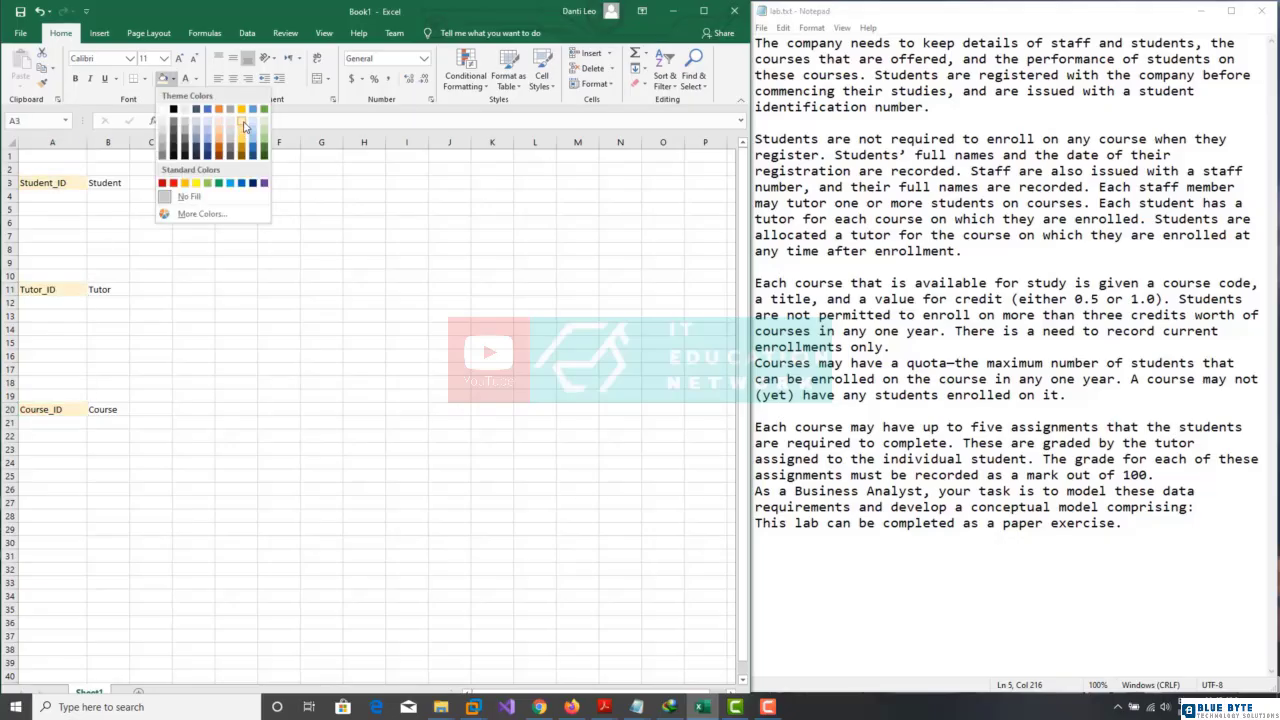
click(241, 130)
click(254, 326)
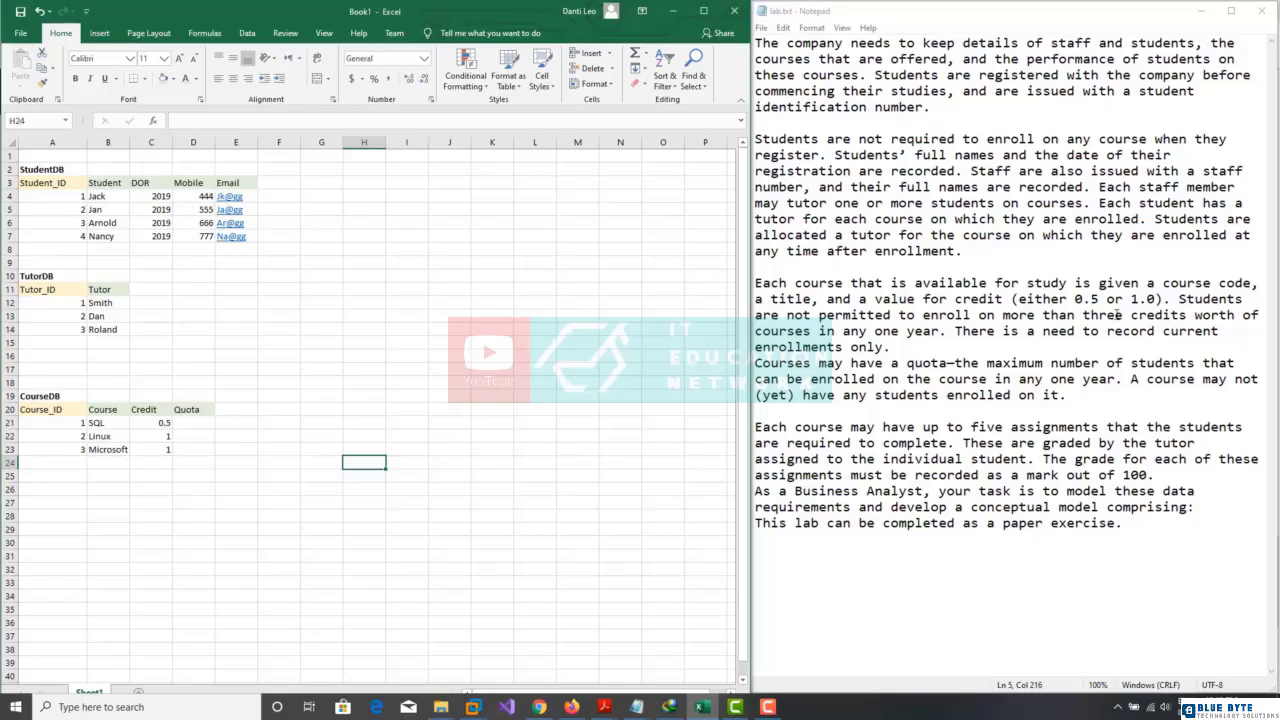
Check the course credit requirement in the lab text and rename the Quota heading in the CourseDB table to YQuota.
drag(835, 299, 1158, 299)
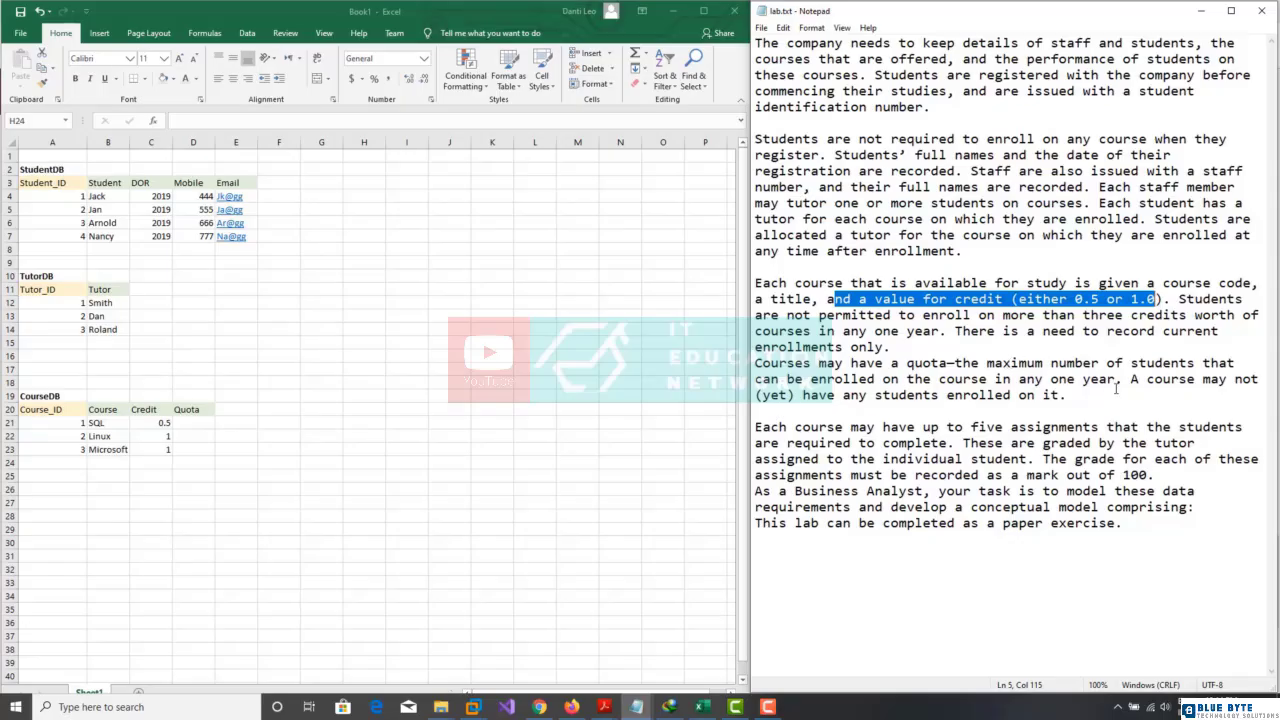
click(202, 411)
click(176, 121)
text(Y)
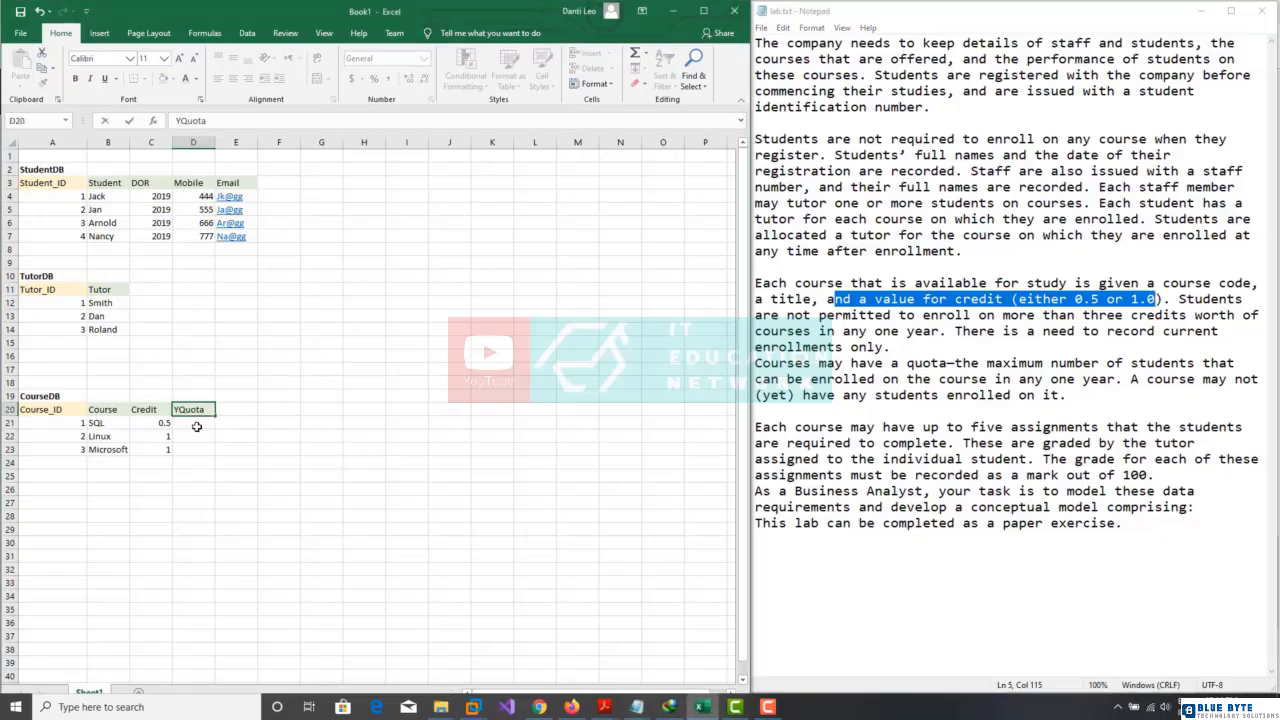
Enter the yearly quotas 40 for SQL, 50 for Linux and 60 for Microsoft in the YQuota column.
click(200, 424)
text(40)
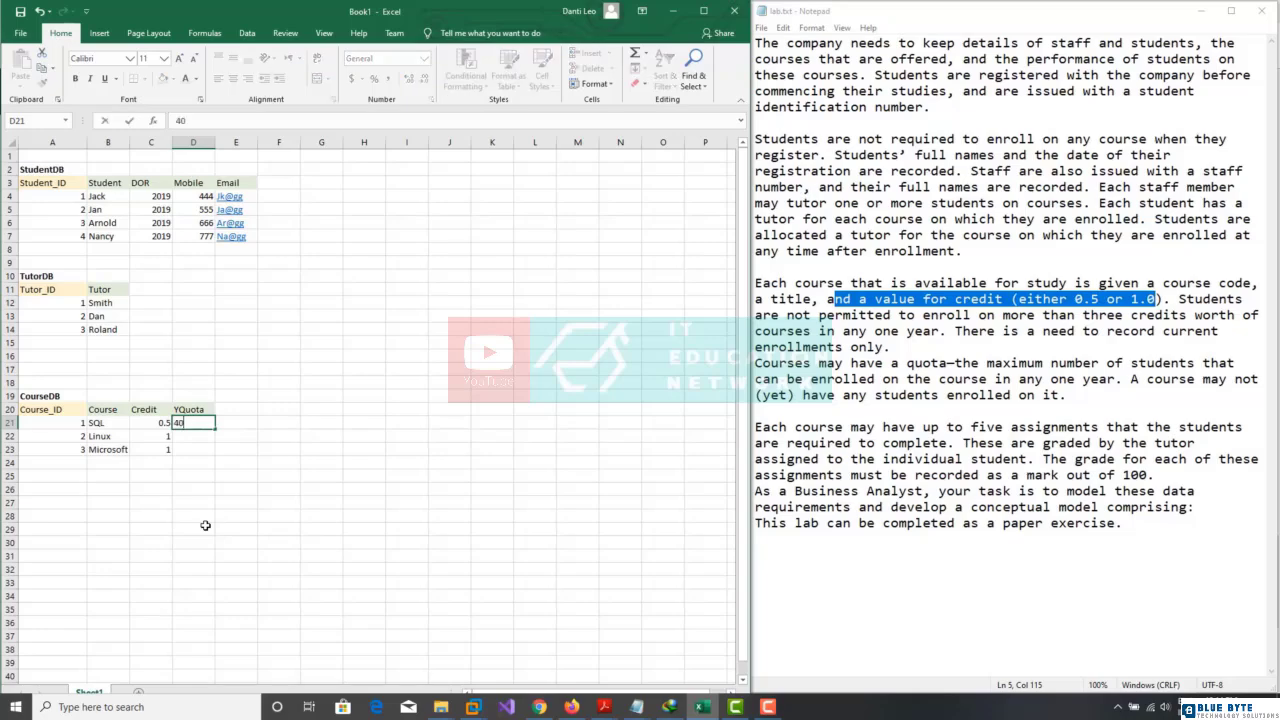
key(Return)
text(50)
key(Return)
text(60)
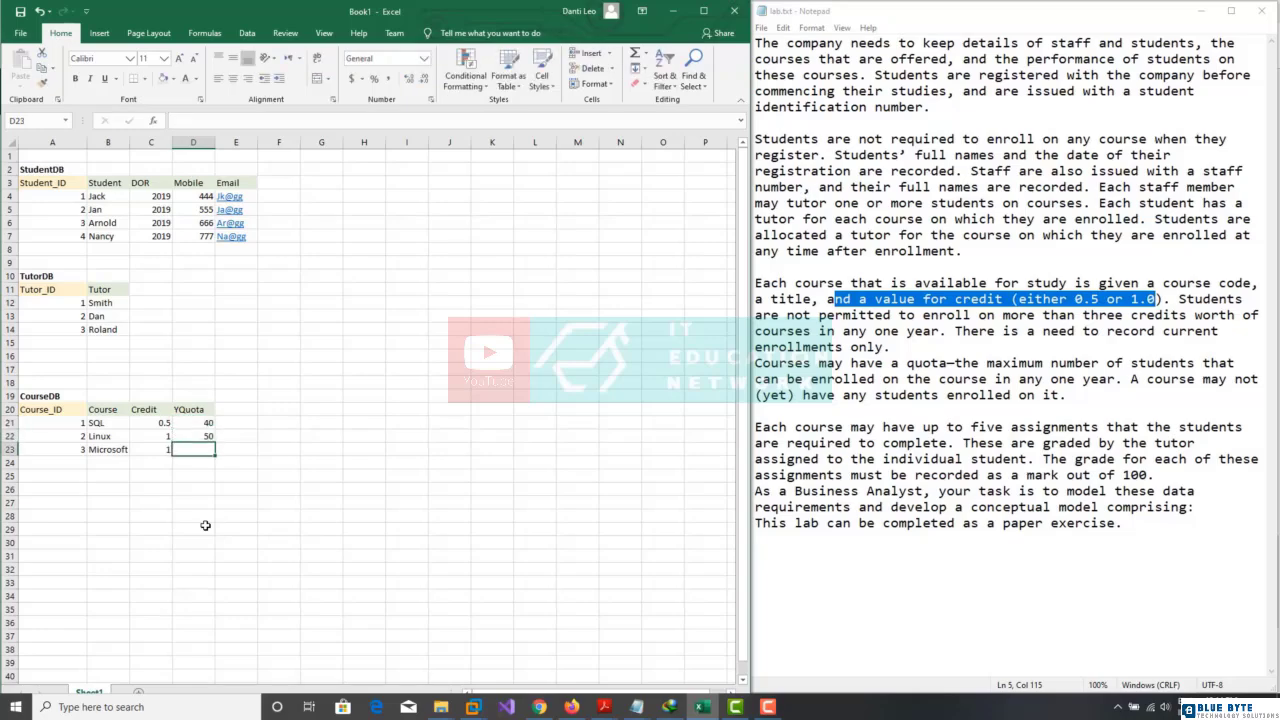
key(Right)
key(Up)
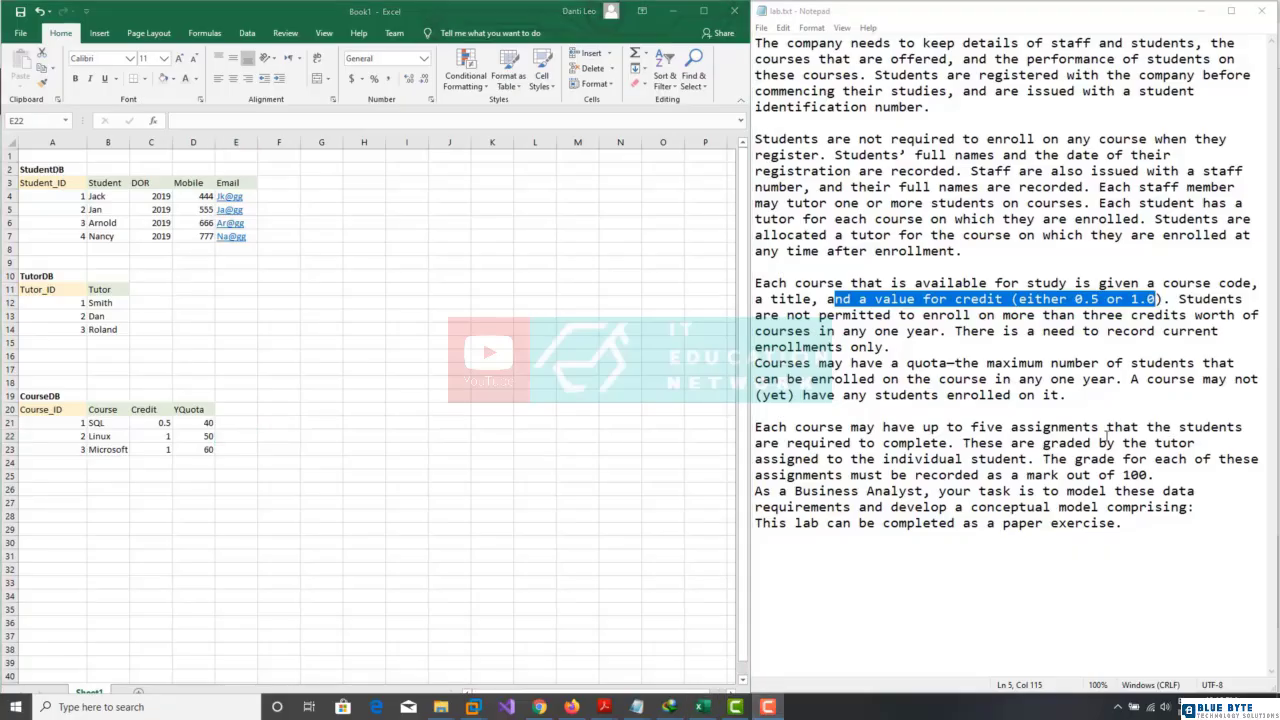
Check the yearly credit limit in the lab text and add course 4, Java, to CourseDB with credit 0.5 and quota 40.
click(1107, 440)
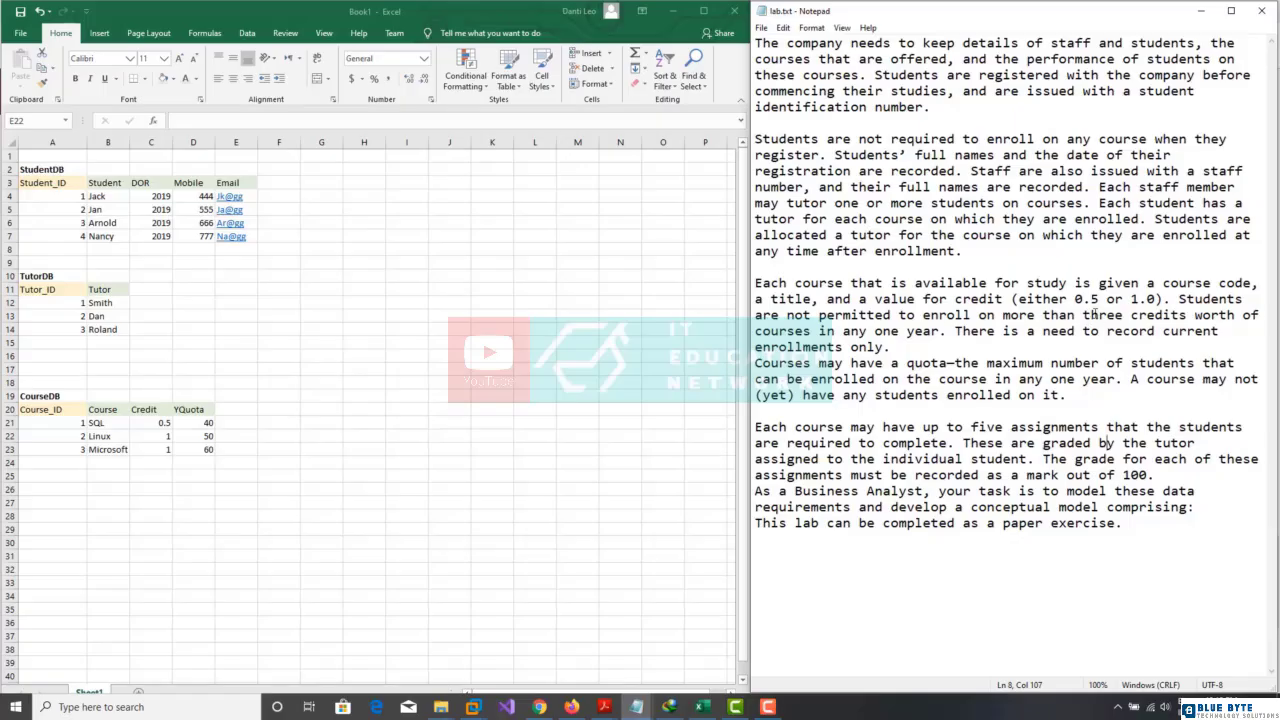
drag(1092, 315, 932, 331)
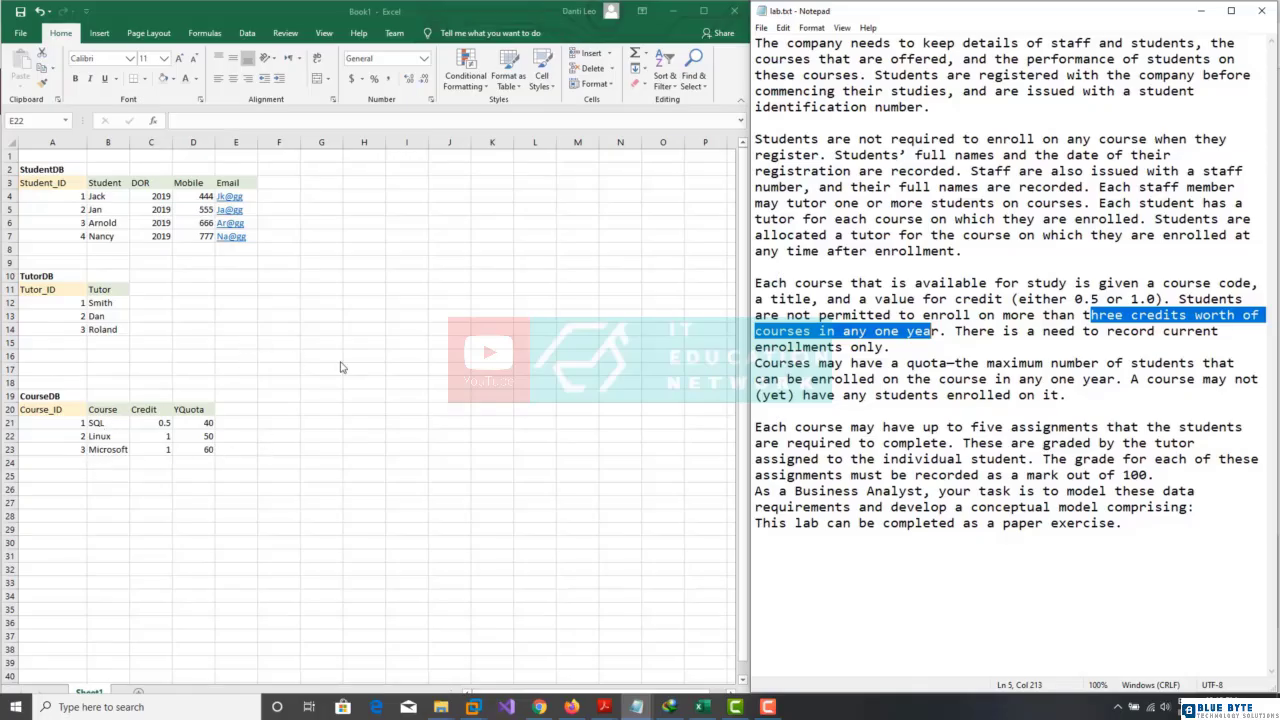
key(alt+Tab)
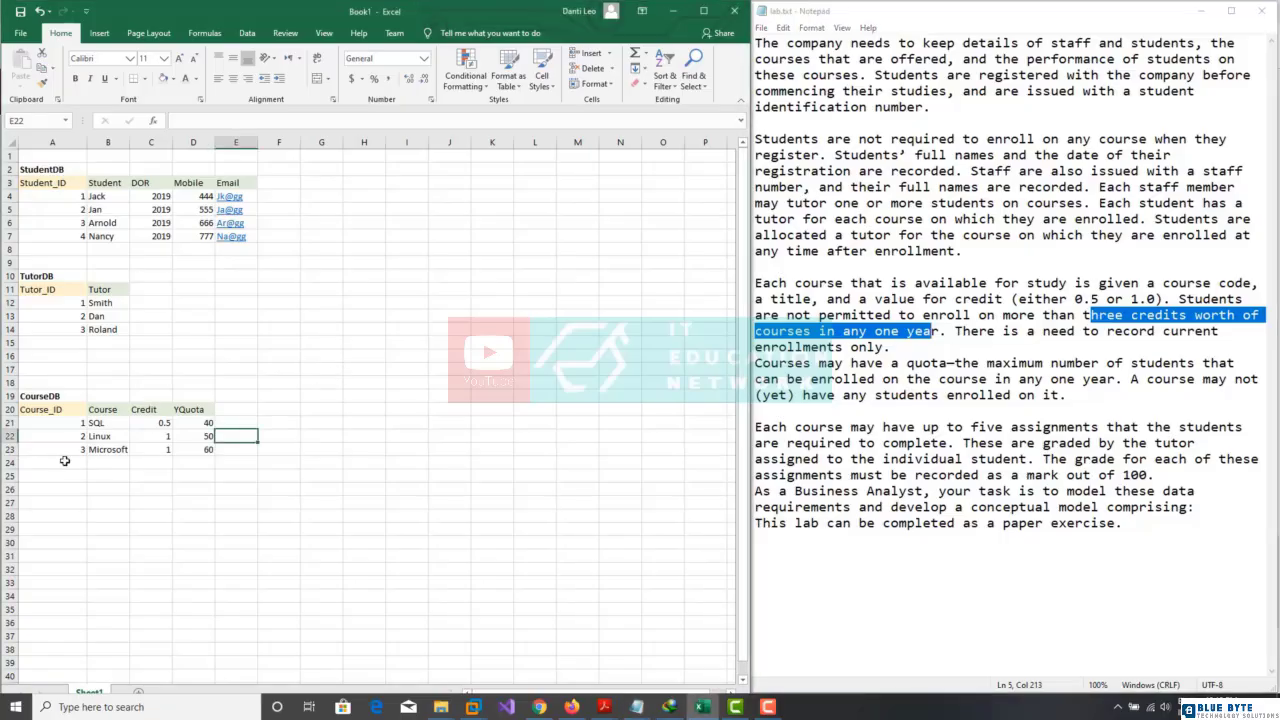
click(64, 461)
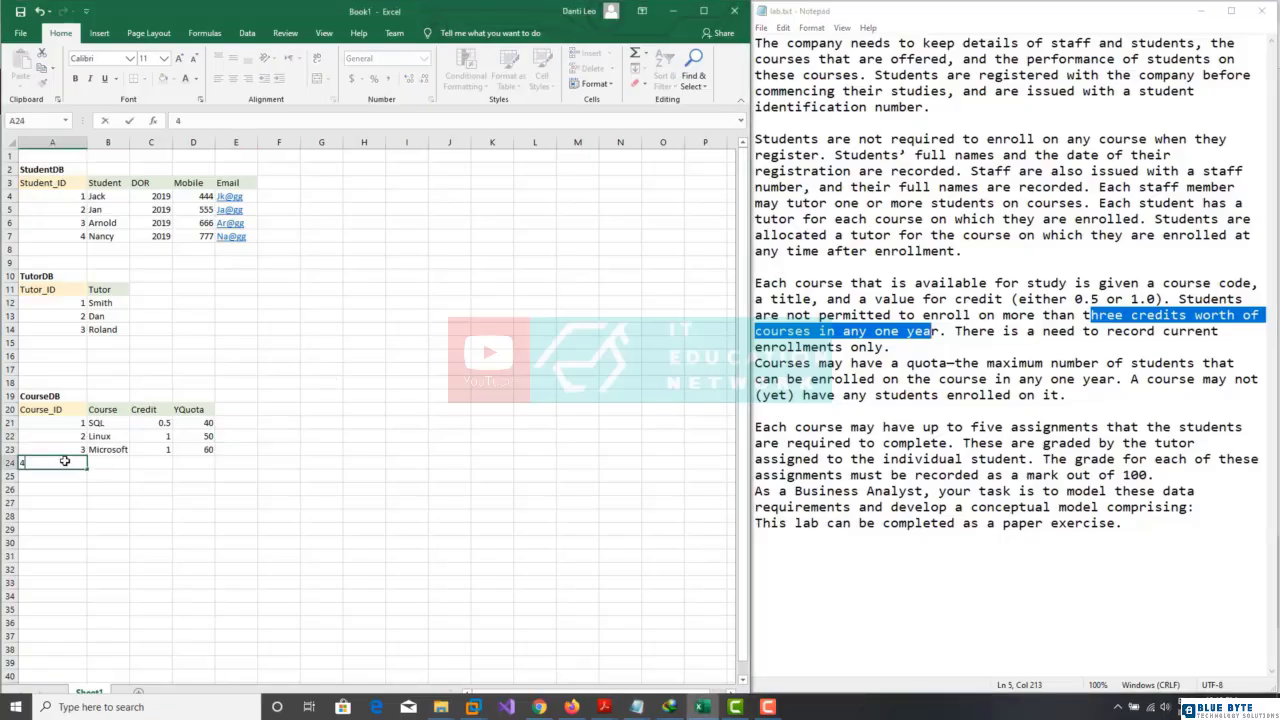
text(4)
key(Tab)
text(Java)
key(Tab)
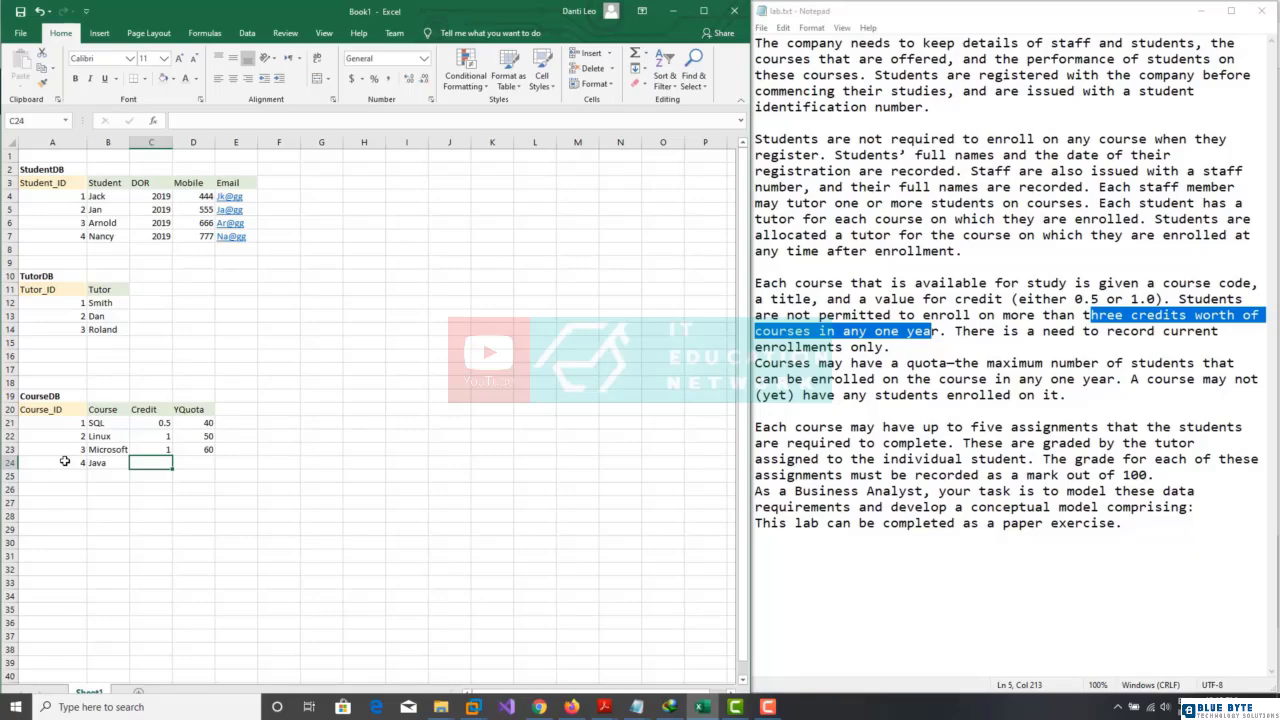
text(0.5)
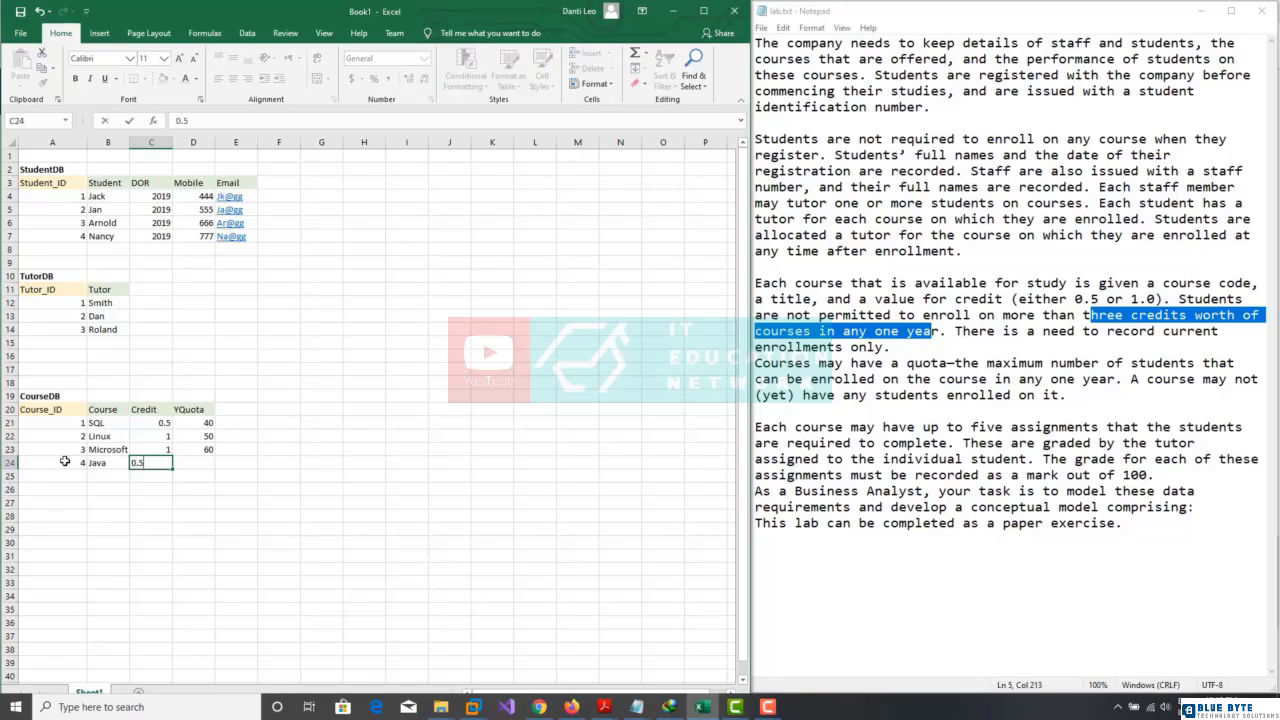
key(Tab)
text(4)
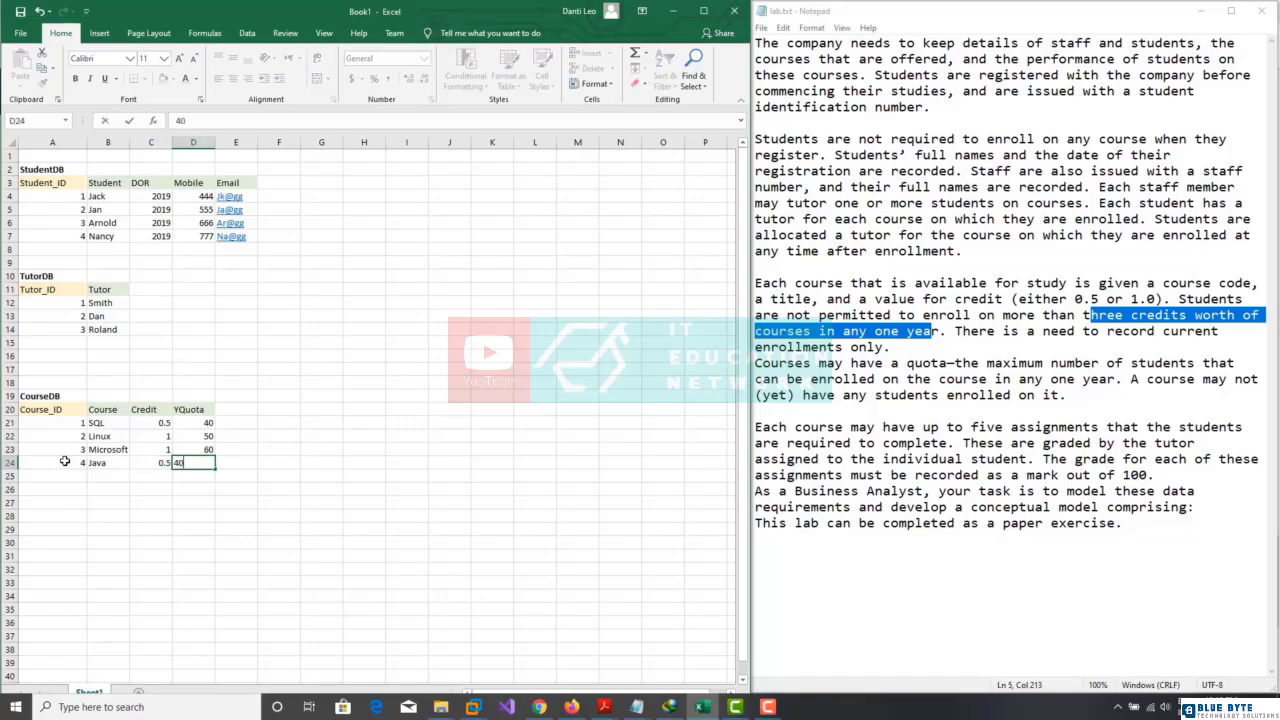
key(Up)
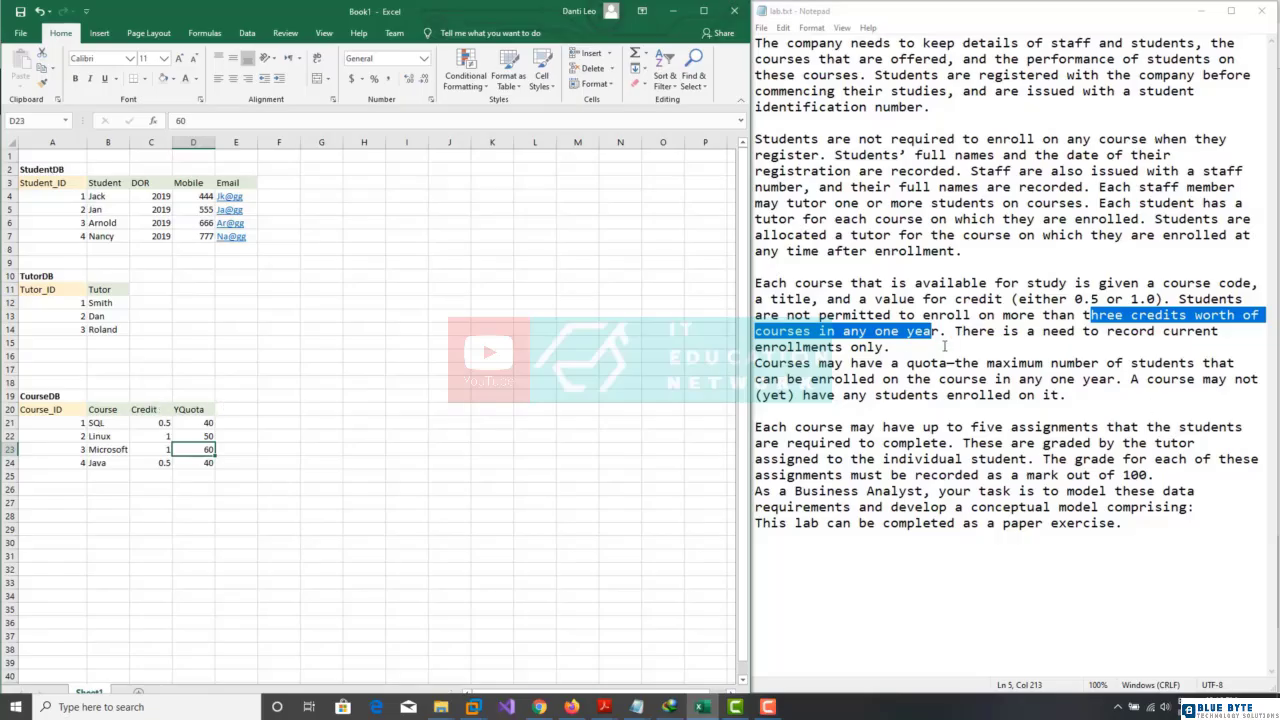
Add the column heading Ccredit in cell F3 of the StudentDB table, after Email.
click(279, 182)
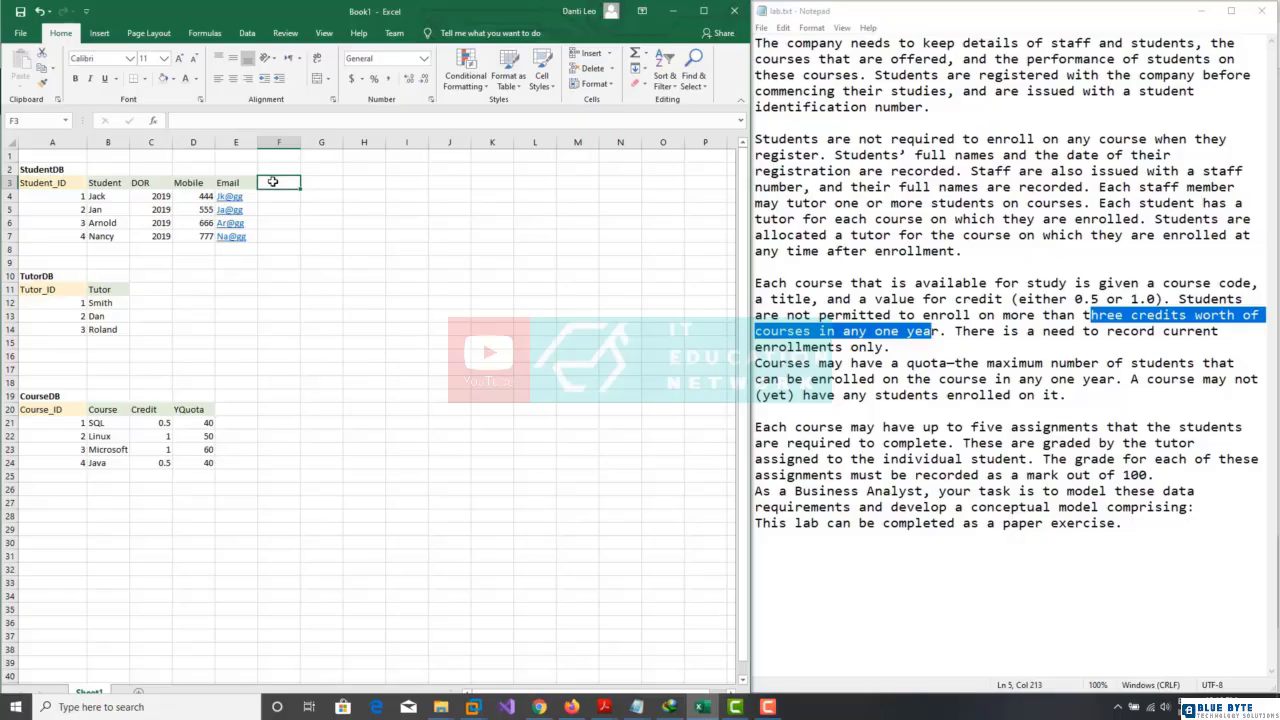
text(CCredit)
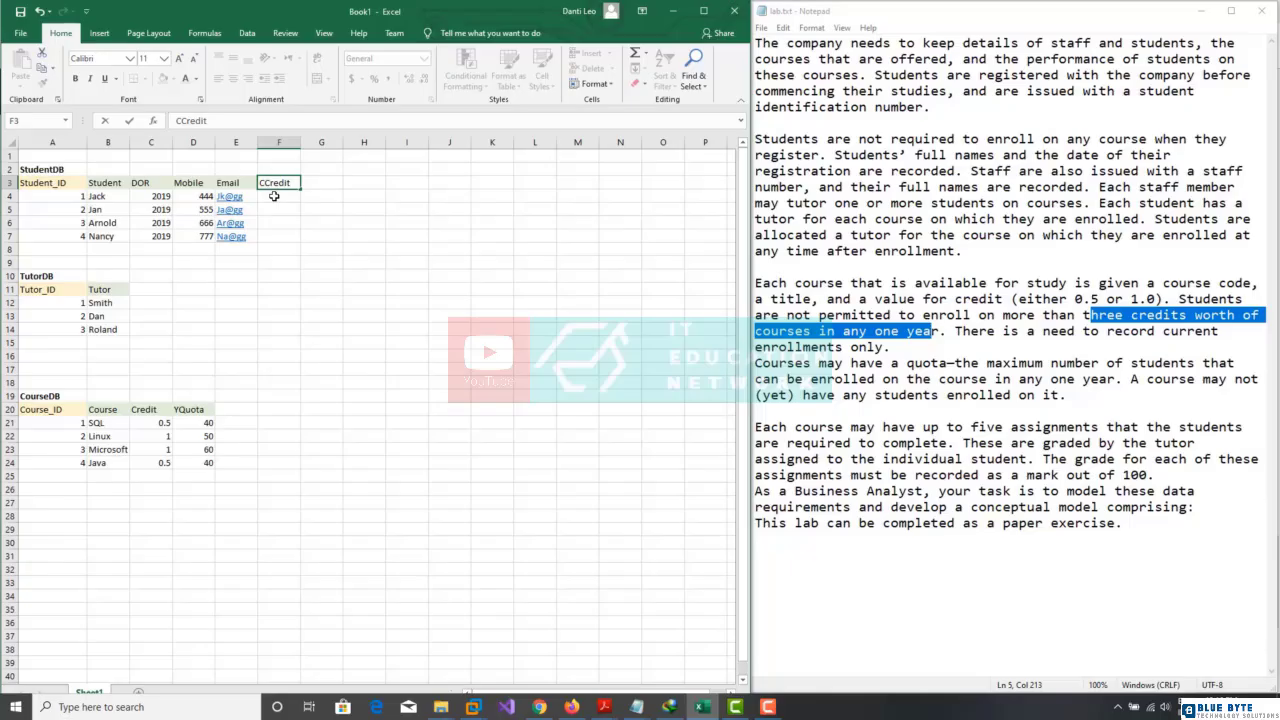
key(Return)
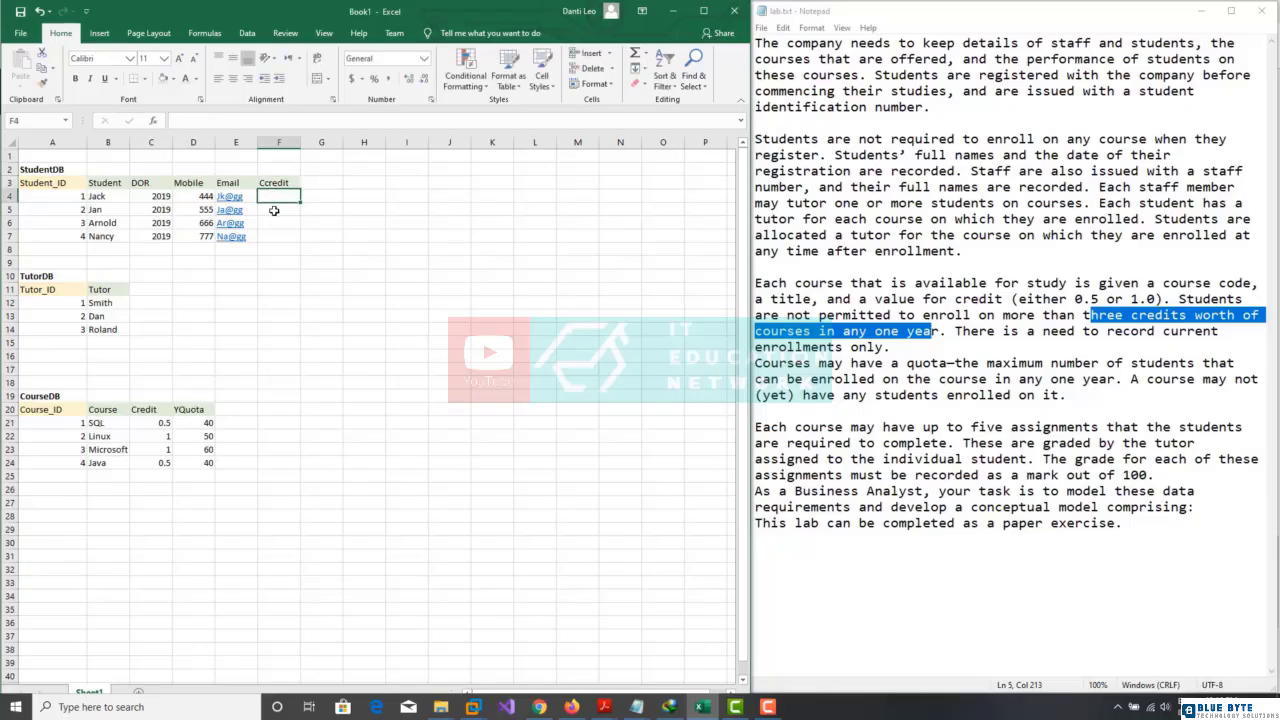
Enter the credits 2, 1, 3 and 1.5 for students 1 to 4 in the Ccredit column of StudentDB.
text(2)
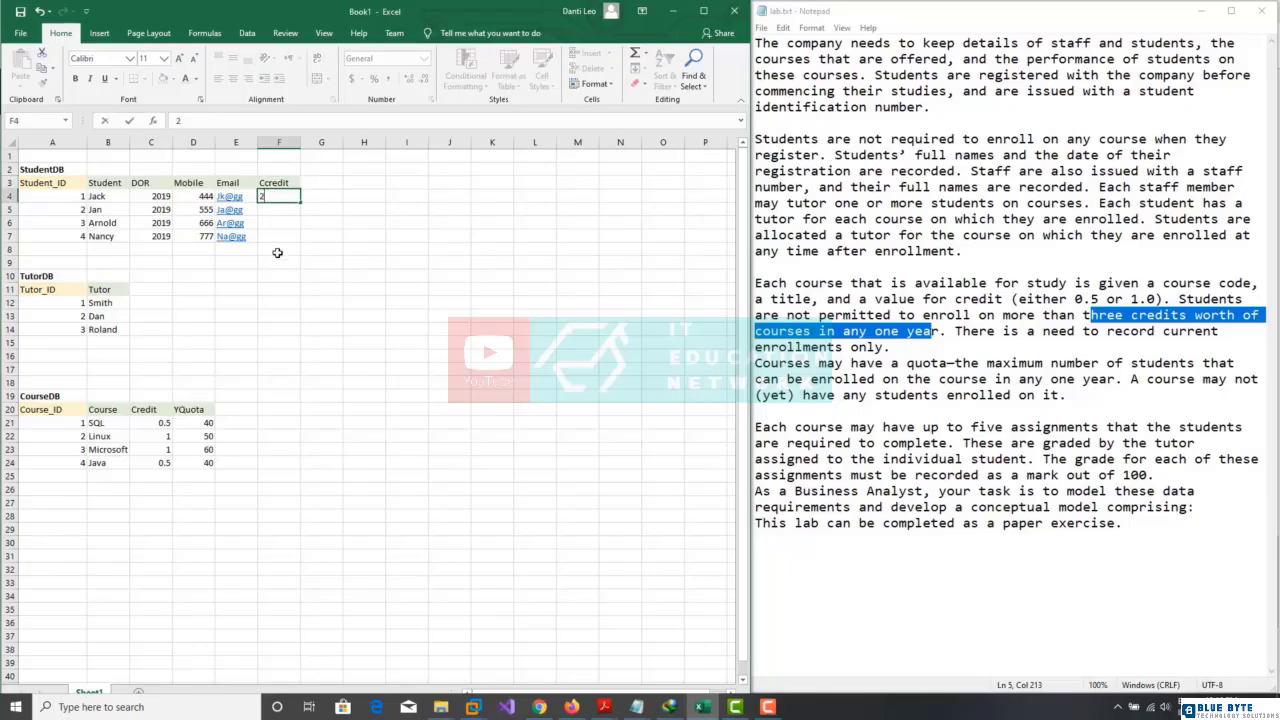
key(Return)
text(1)
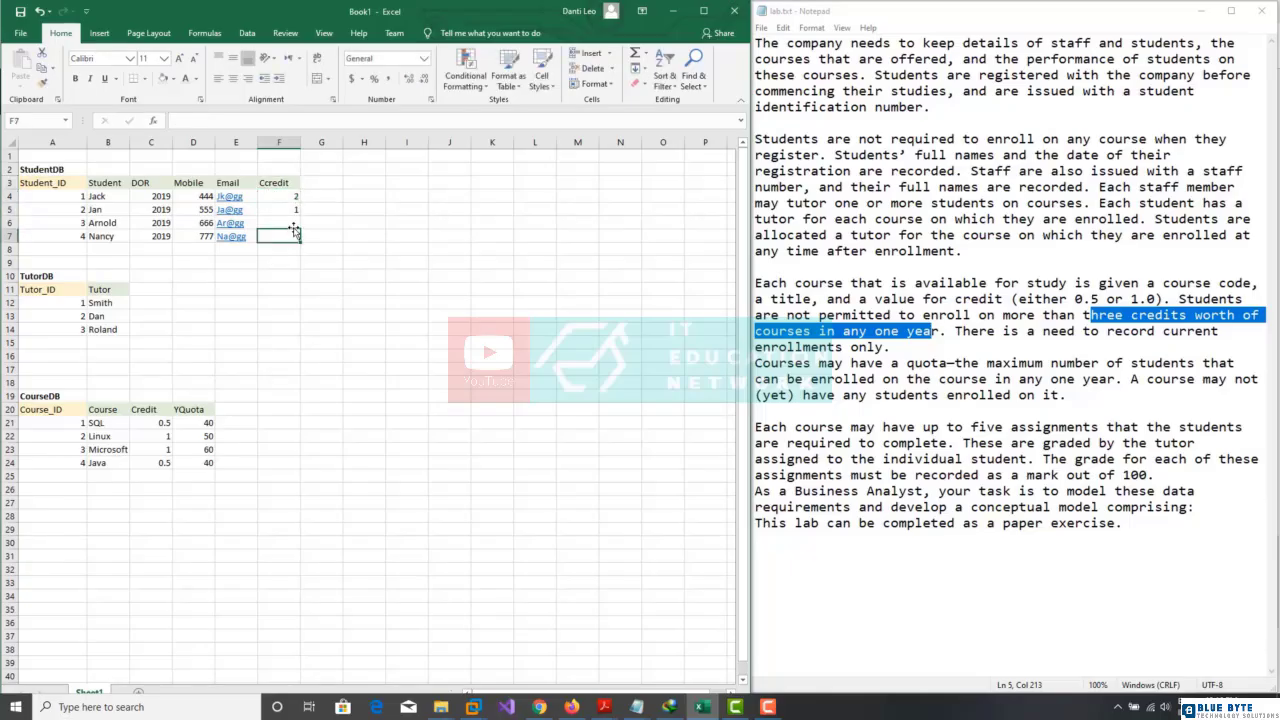
key(Return)
text(3)
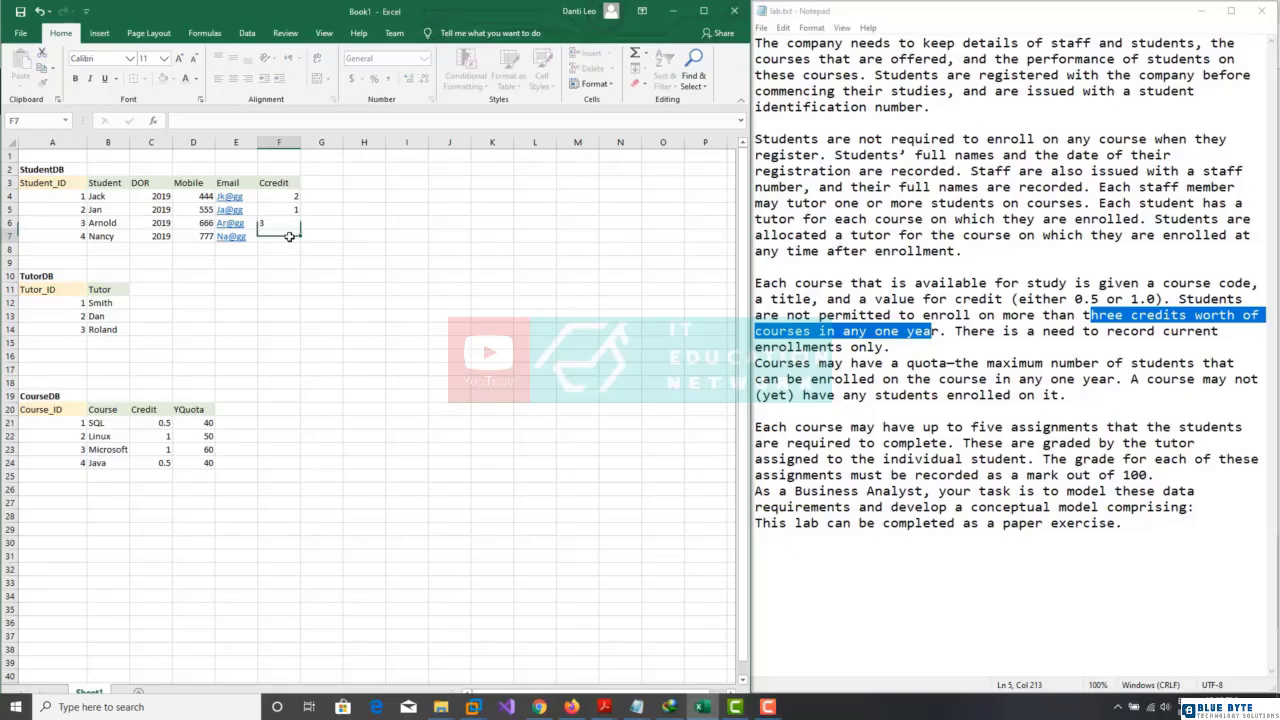
key(Return)
text(1.5)
key(Return)
Rename the Ccredit heading in the StudentDB table to CCredit.
click(278, 183)
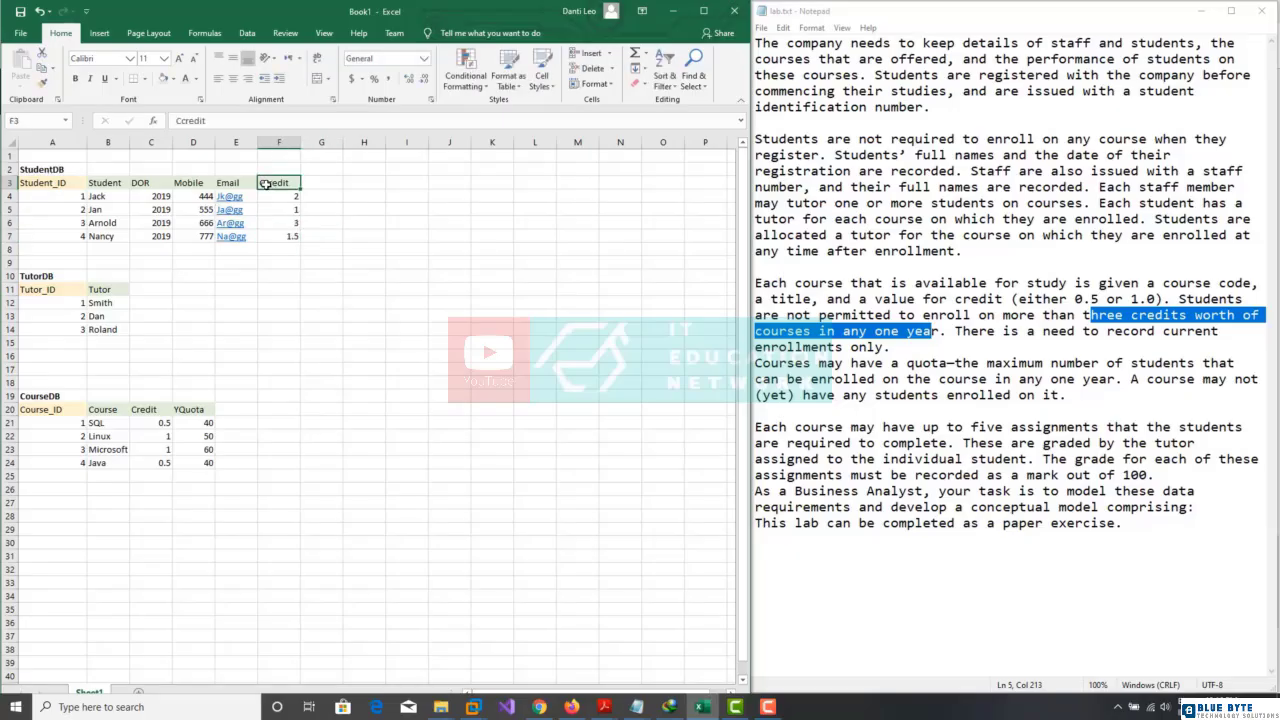
click(188, 121)
key(BackSpace)
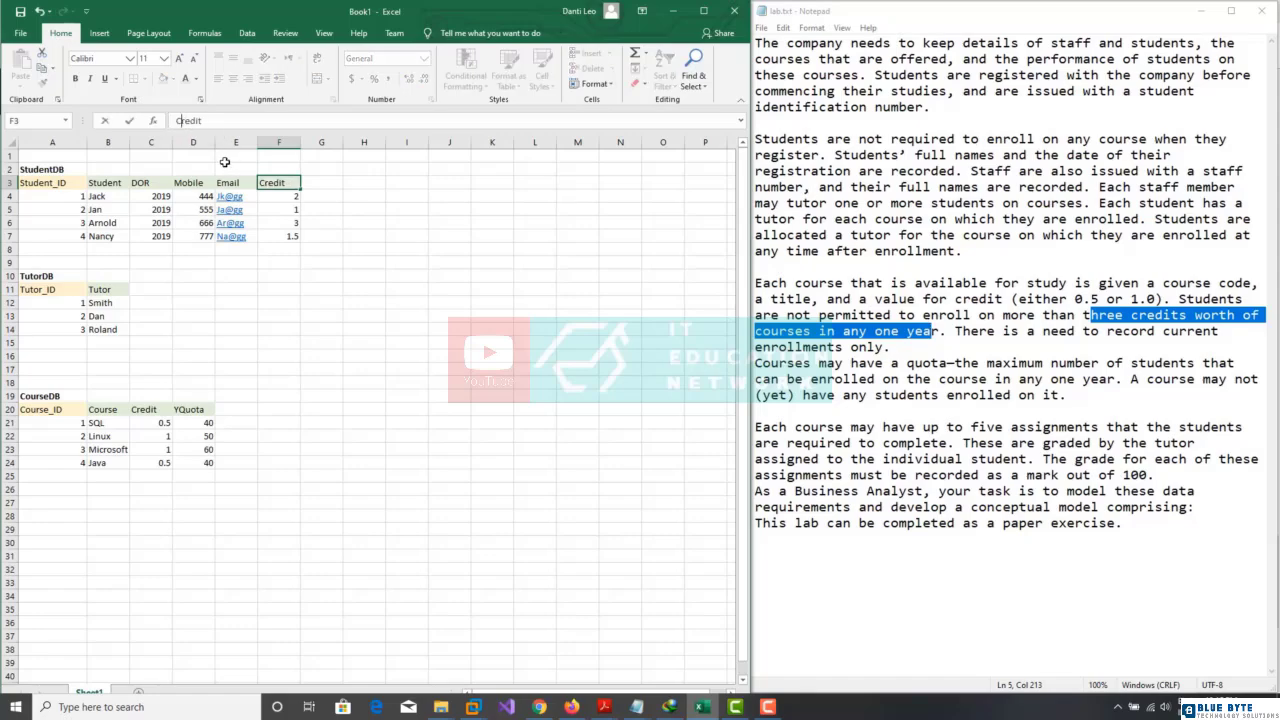
text(C)
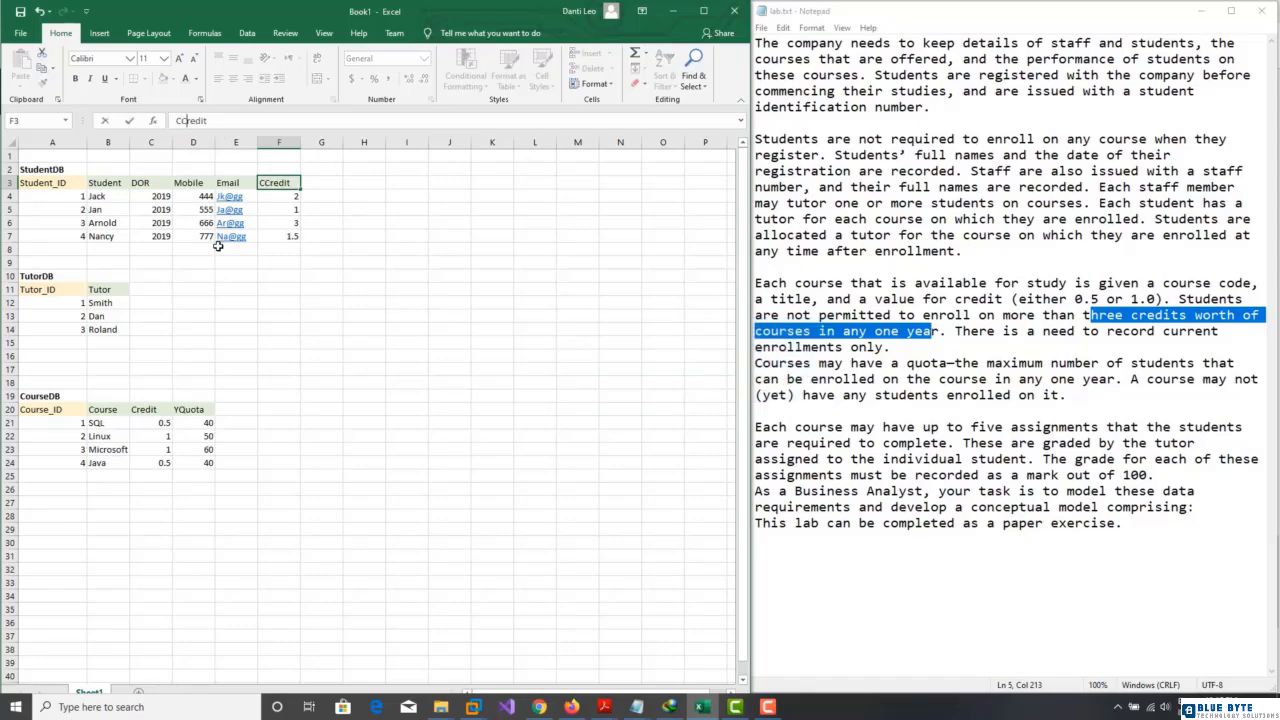
click(292, 277)
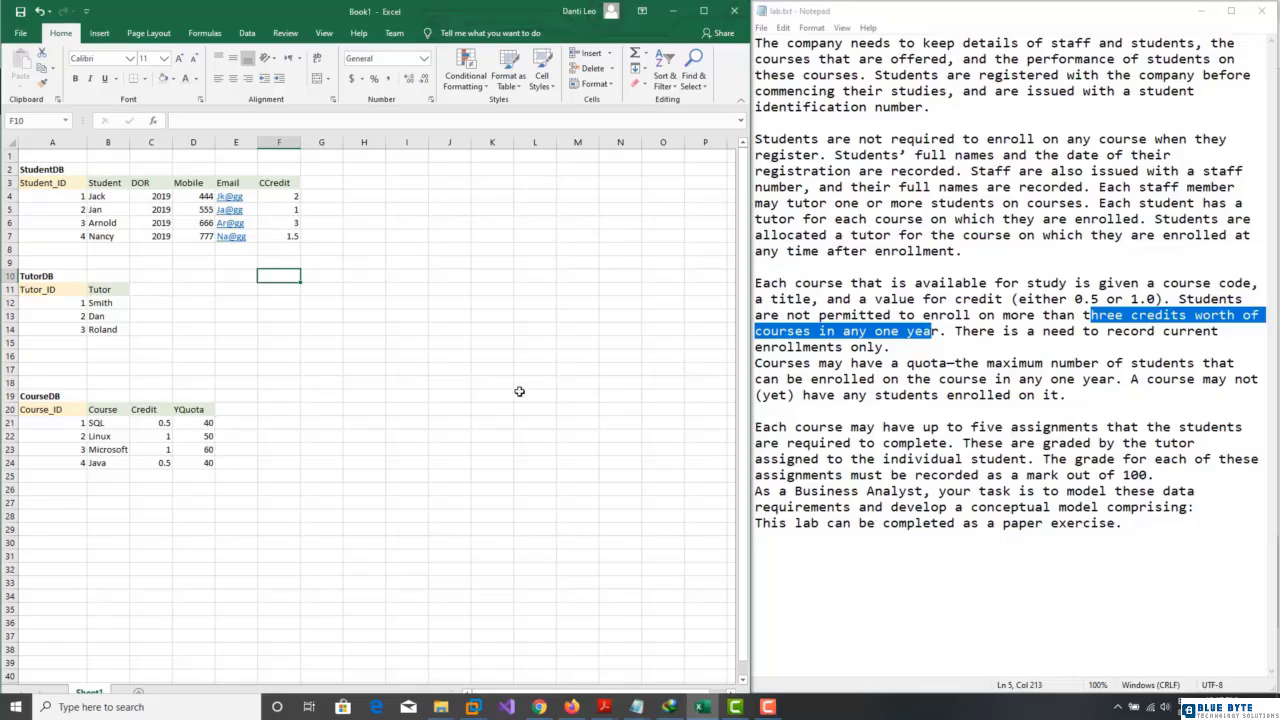
Add the column headings Cenroll in E20 and Tenroll in F20 of the CourseDB table, after YQuota.
click(236, 409)
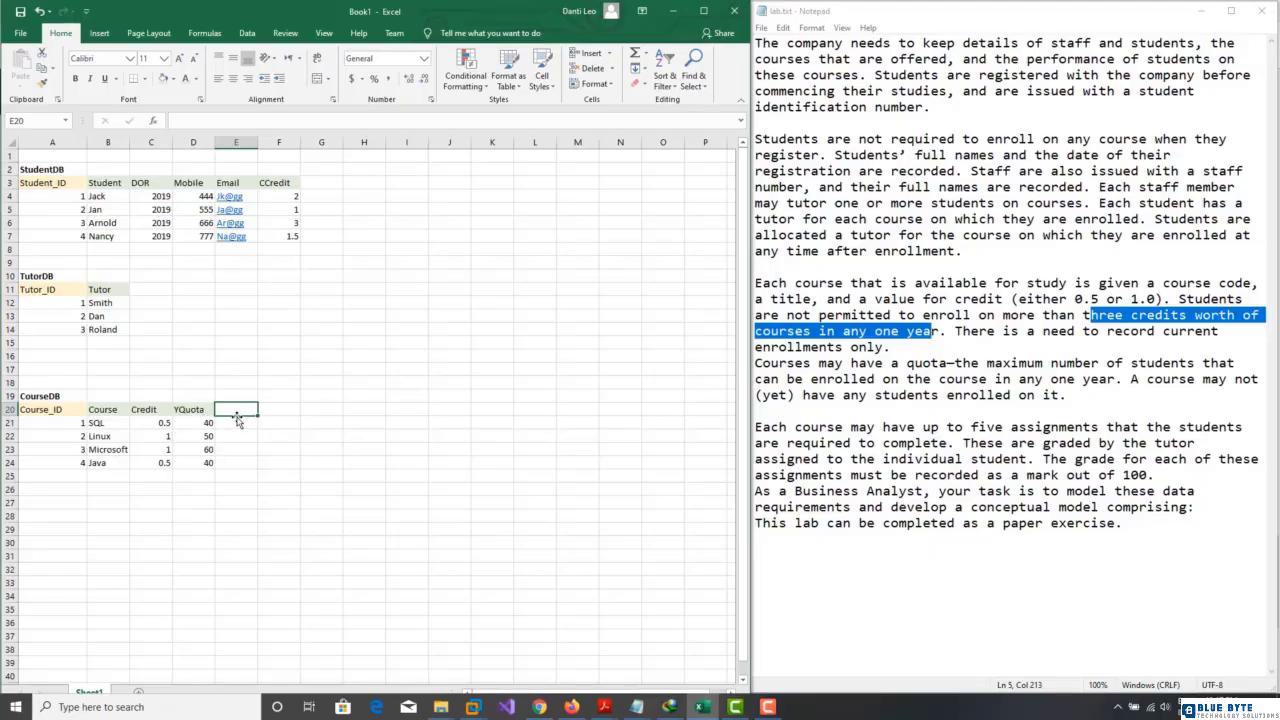
text(C)
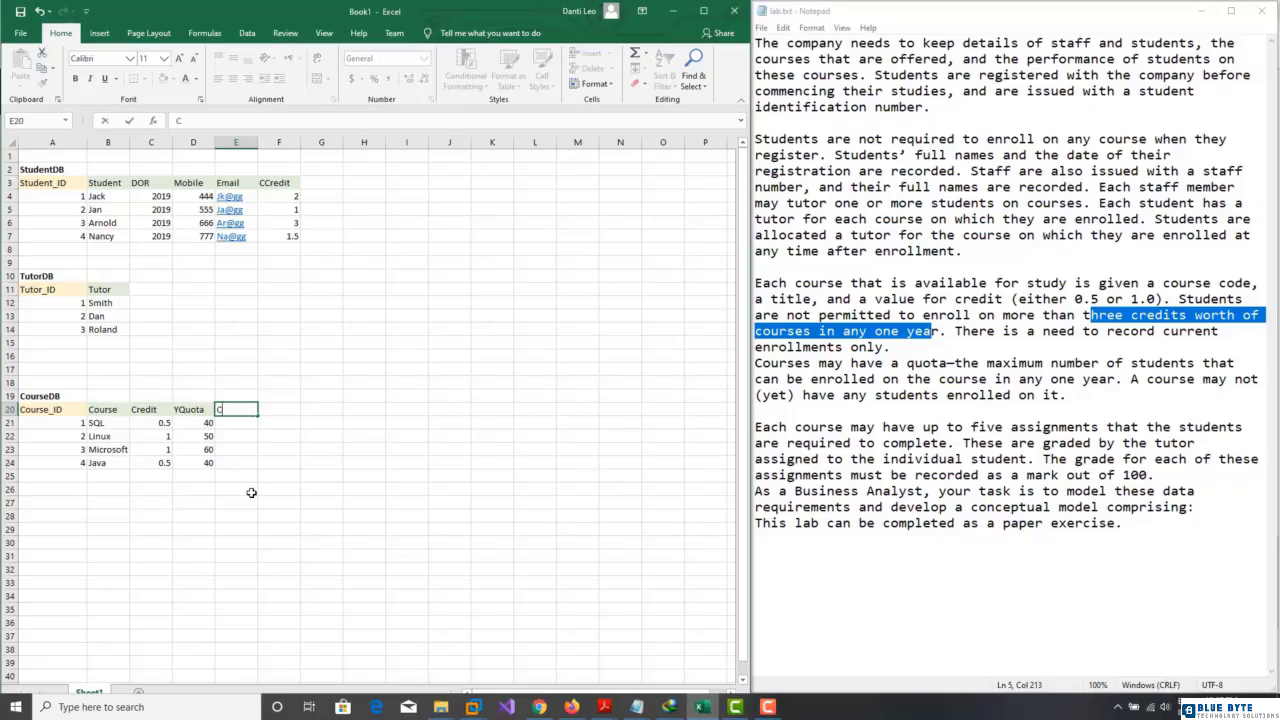
text(Enroll)
click(276, 410)
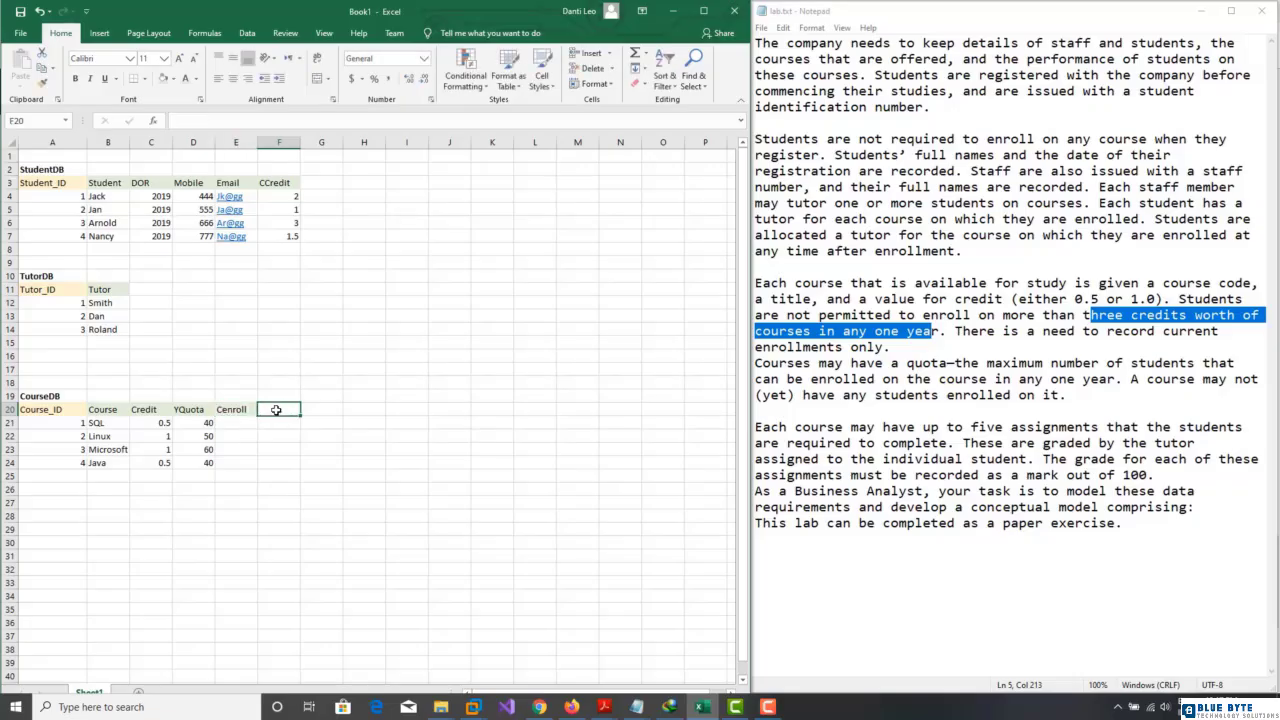
text(TE)
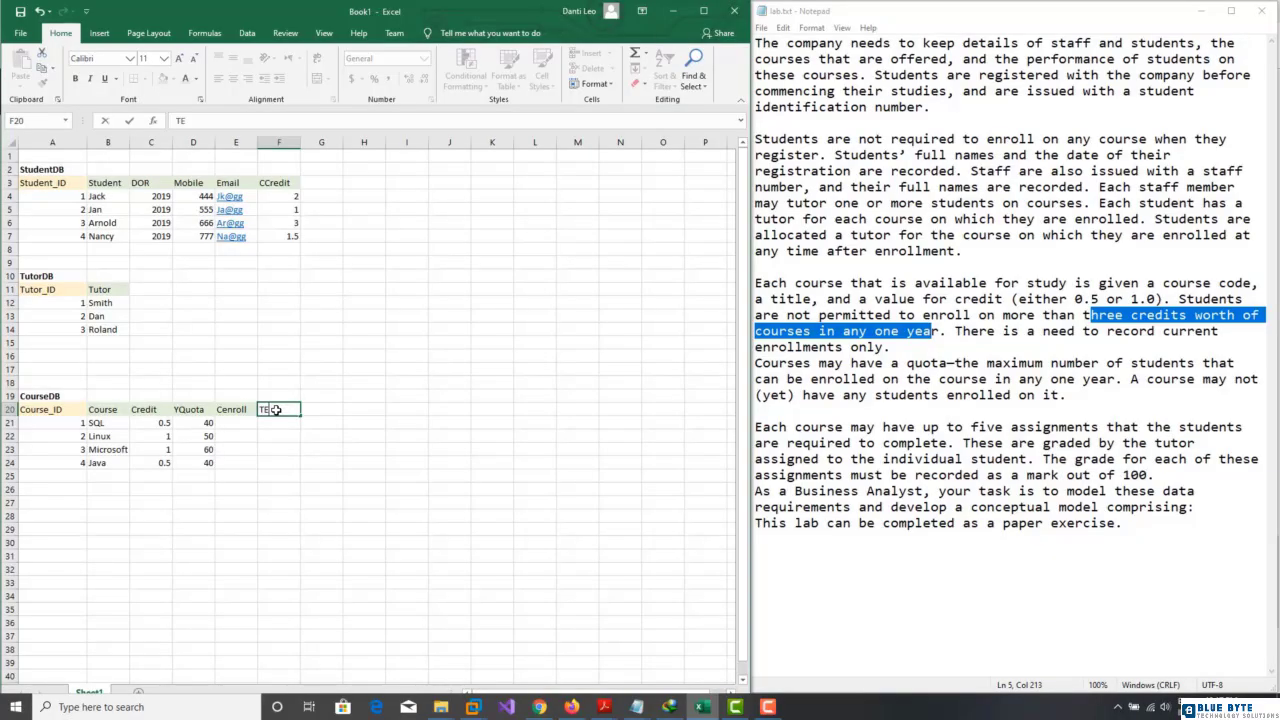
text(nroll)
key(Return)
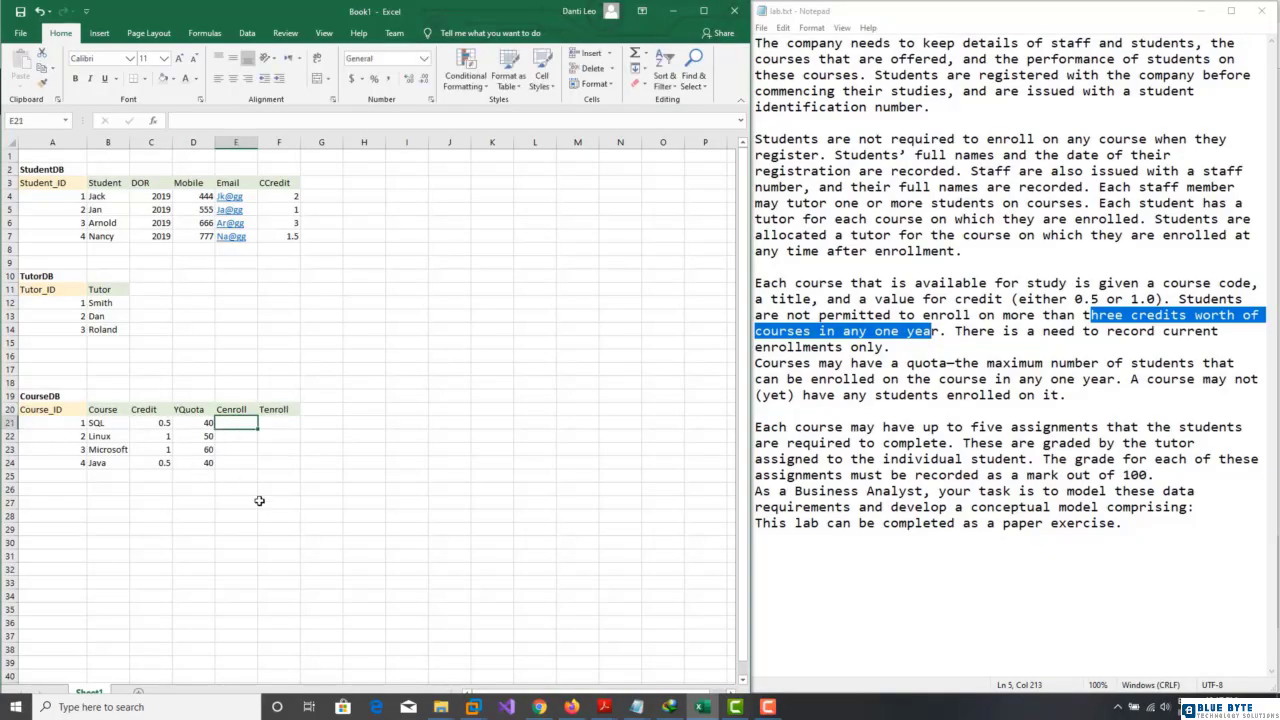
Fill the Cenroll column with 20 for SQL, 50 for Linux, 10 for Microsoft and 0 for Java.
text(20)
key(Return)
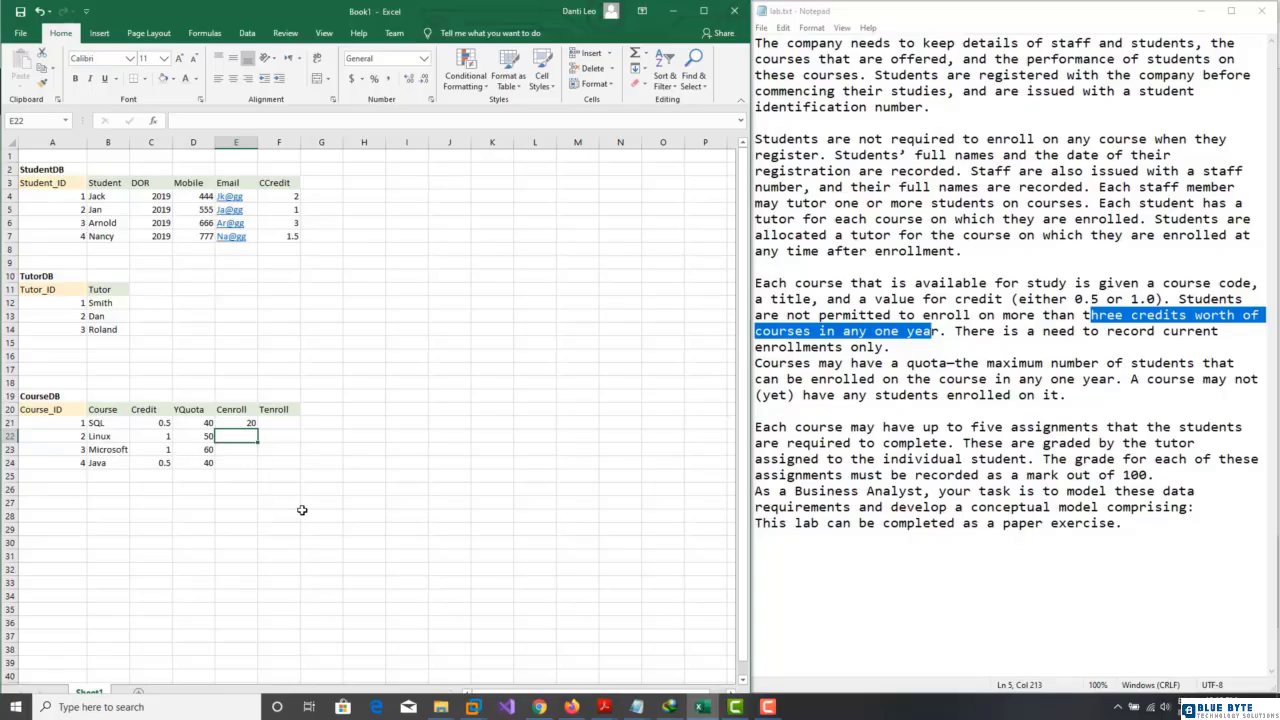
text(50)
key(Return)
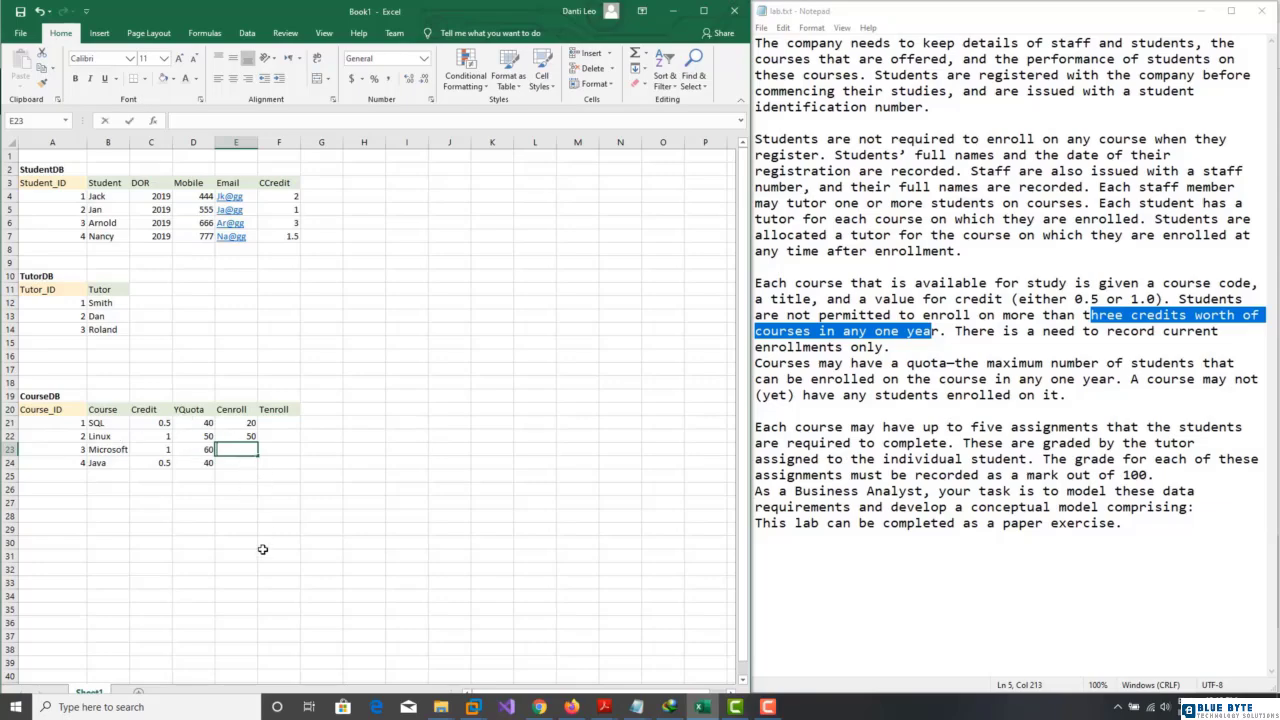
text(10)
key(Return)
text(0)
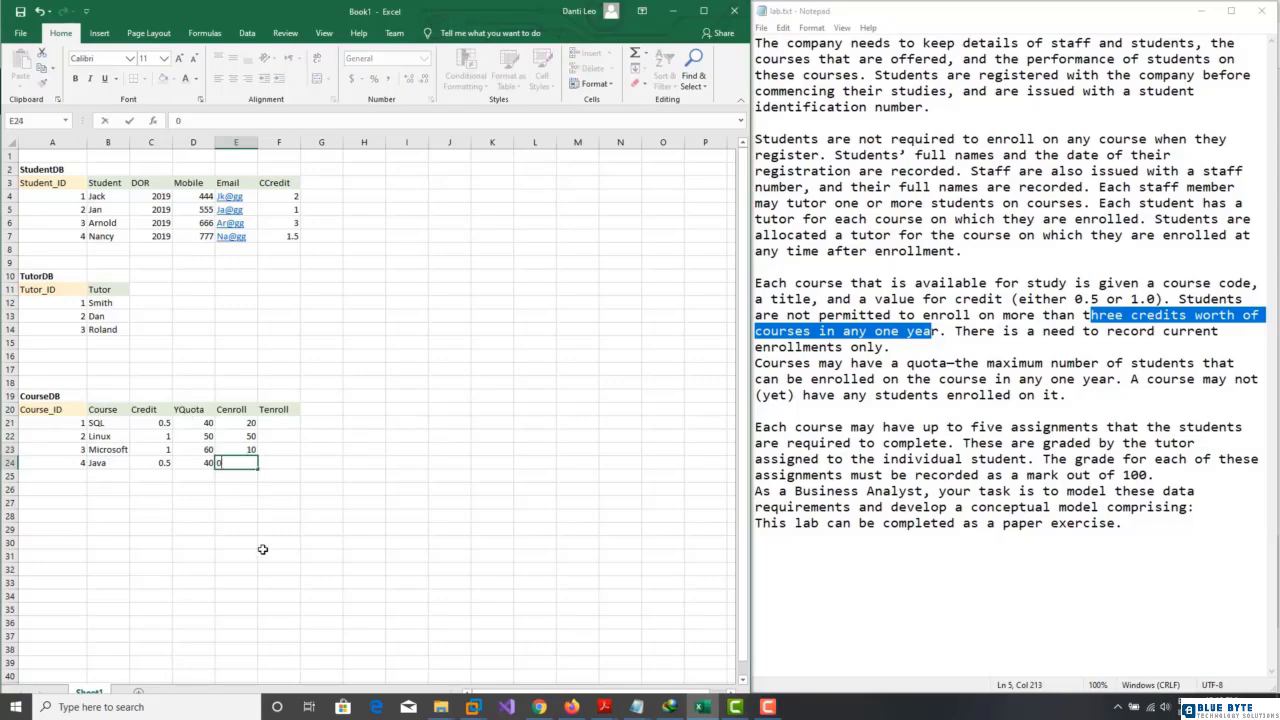
key(Tab)
Fill the Tenroll column with 200 for SQL, 250 for Linux, 300 for Microsoft and 130 for Java.
key(Up)
key(Up)
key(Up)
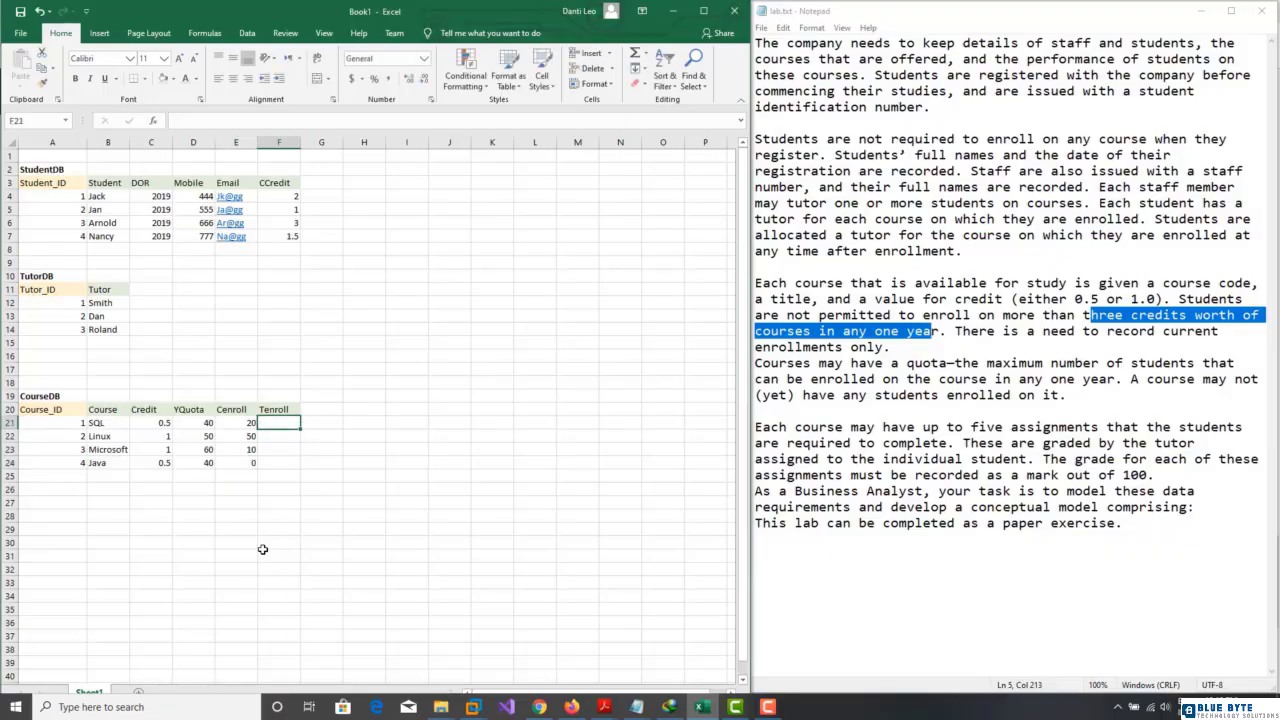
text(200)
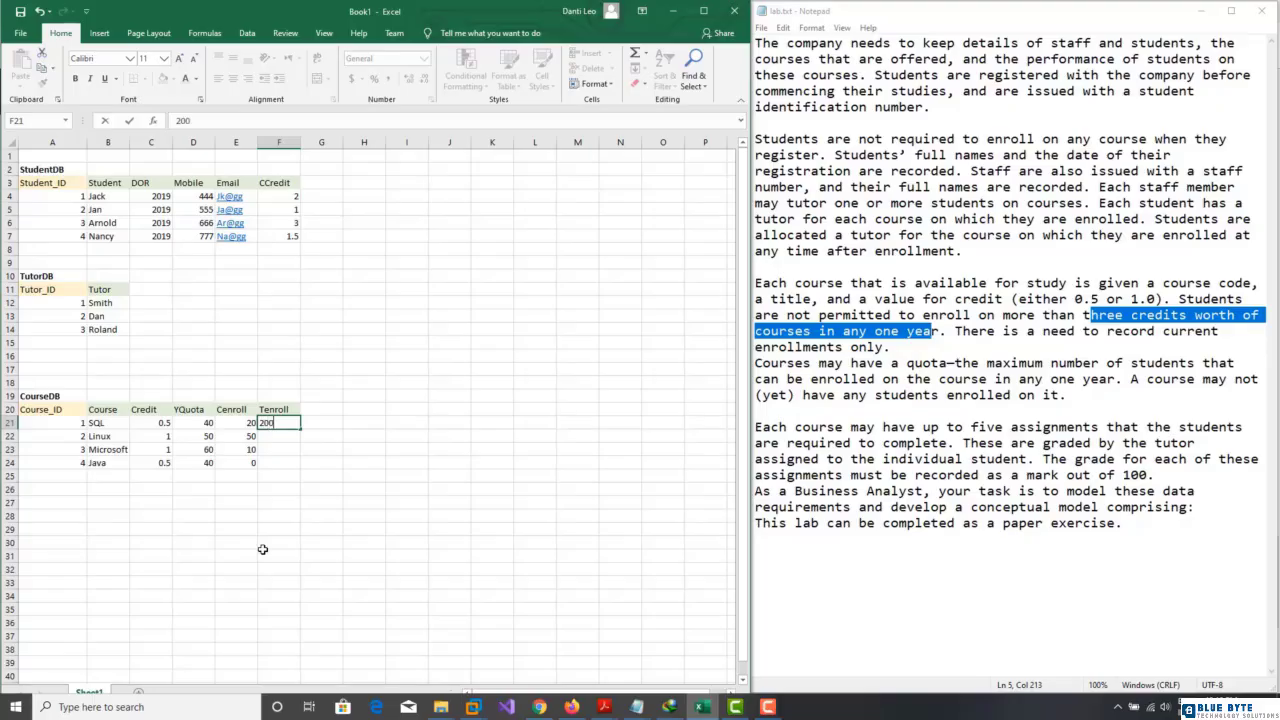
key(Return)
text(250)
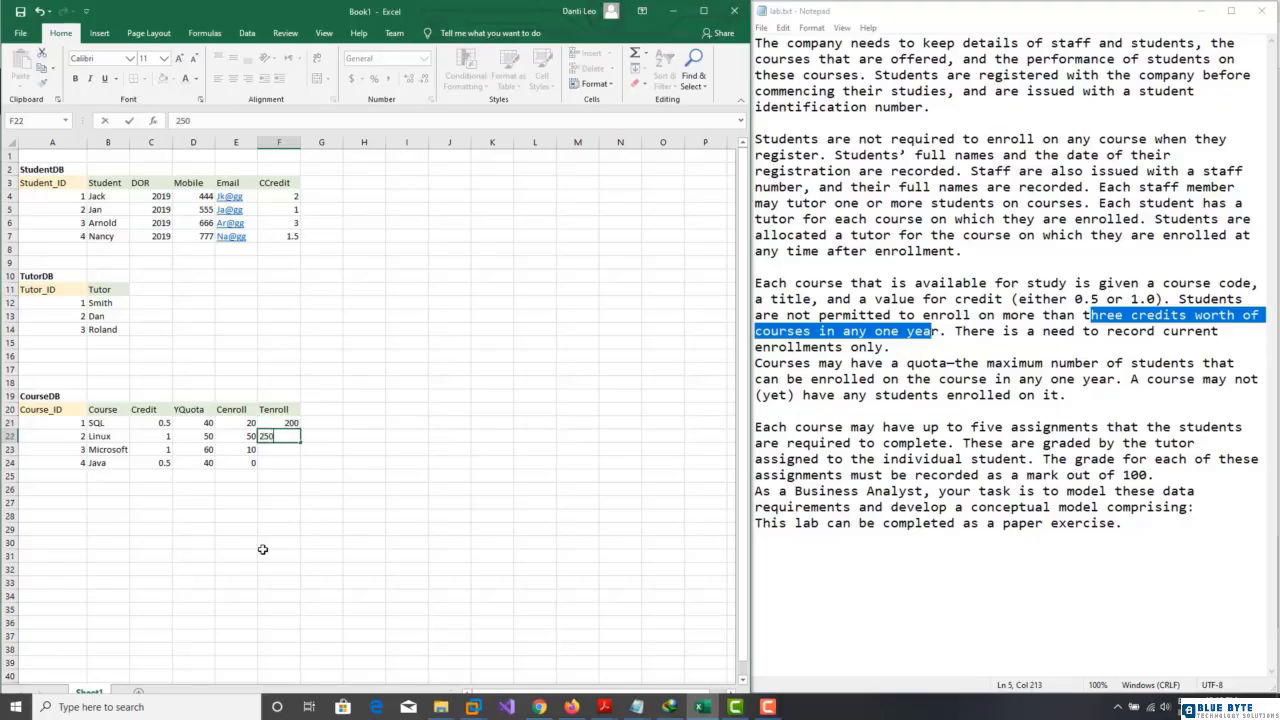
key(Return)
text(300)
key(Return)
text(130)
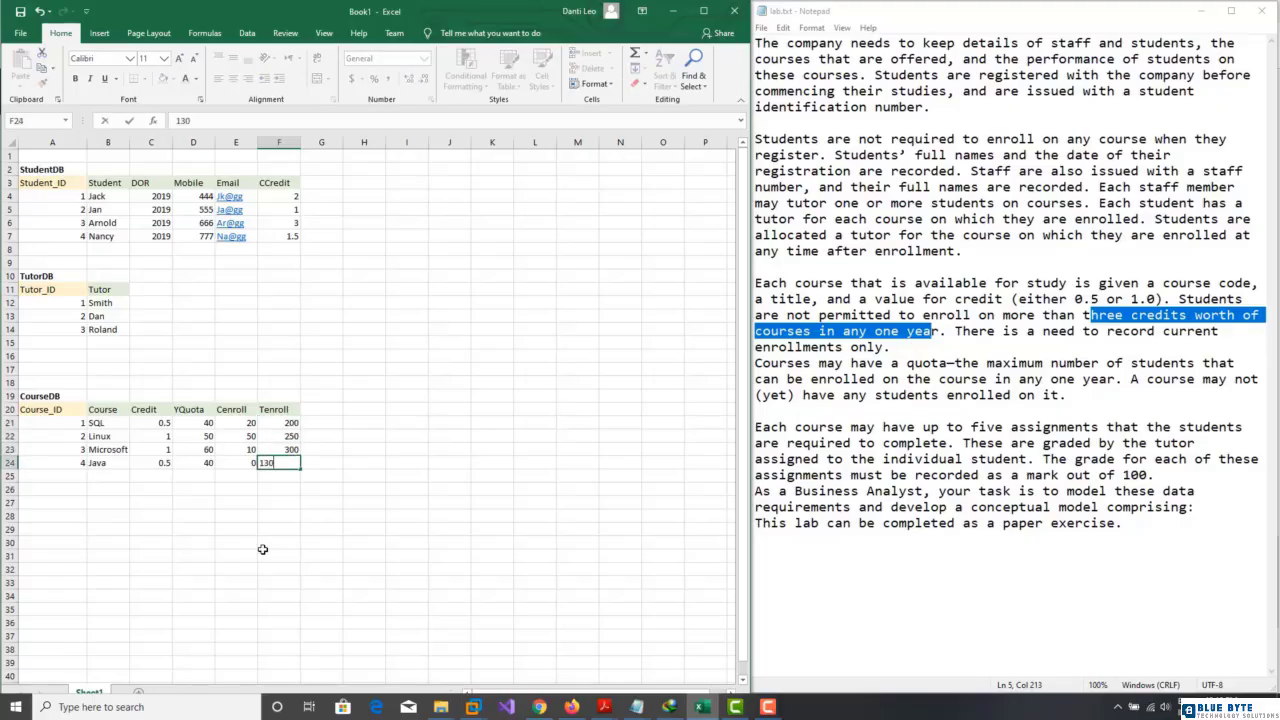
key(Return)
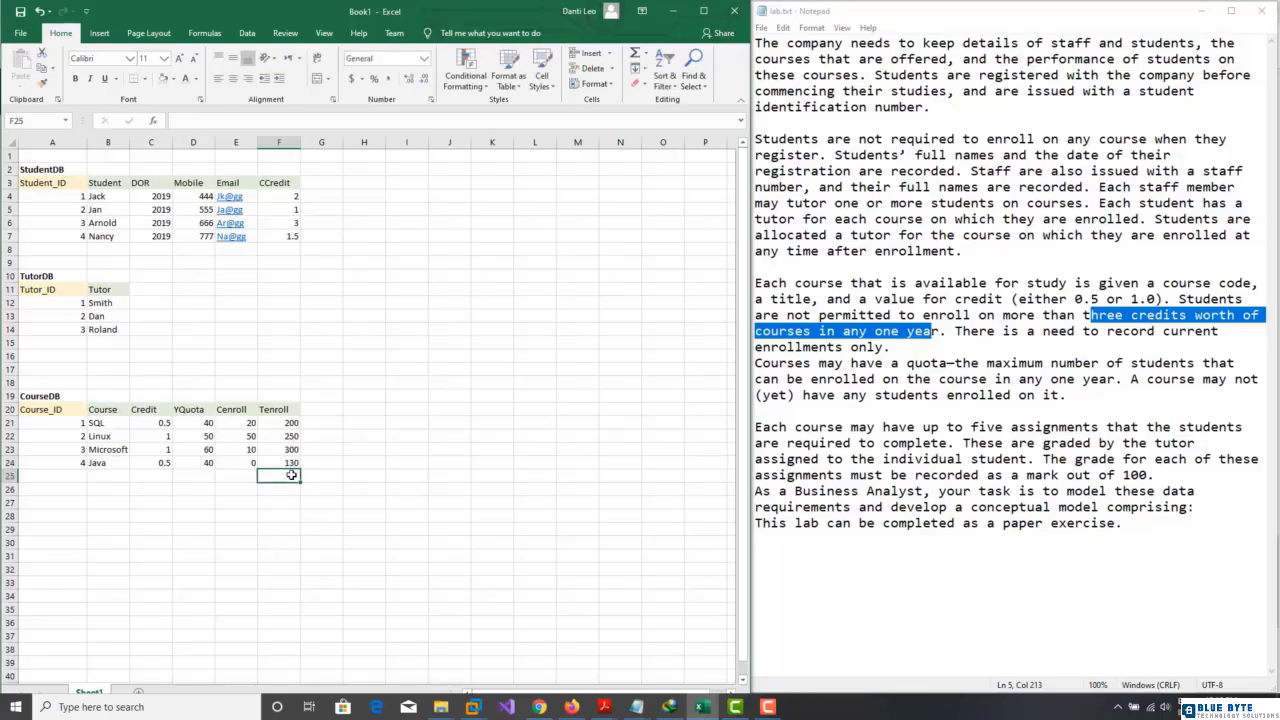